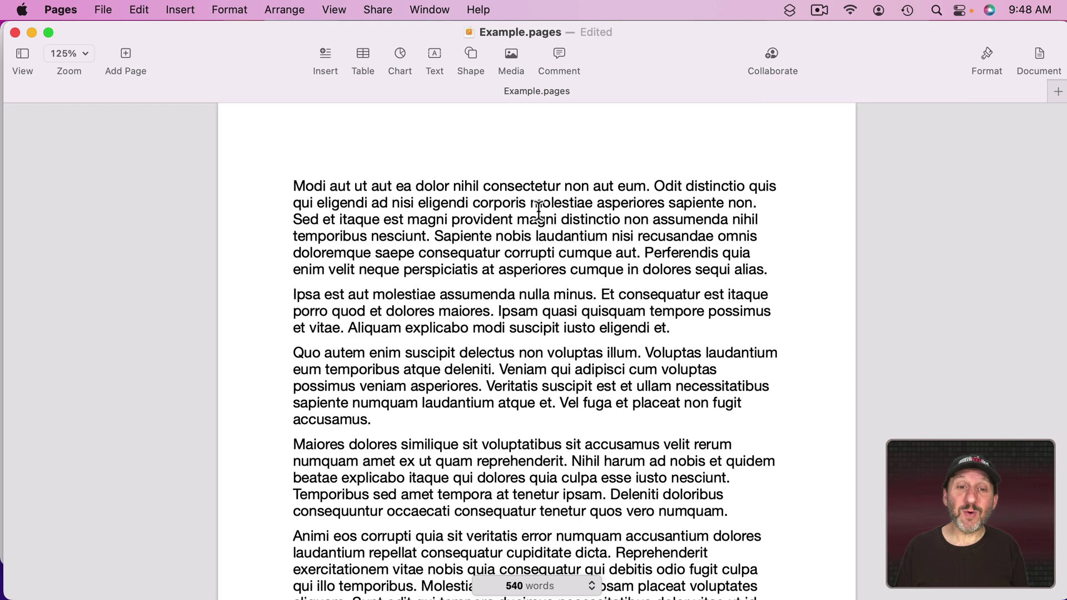
{"action": "double_click", "coordinate": [481, 220]}
{"action": "key", "text": "BackSpace"}
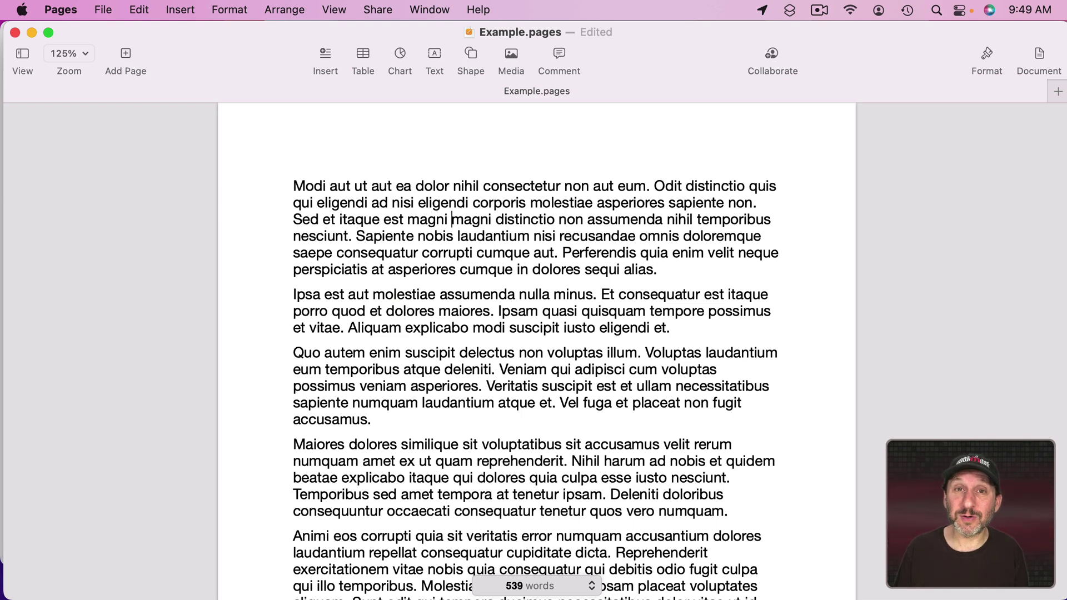
{"action": "key", "text": "super+z"}
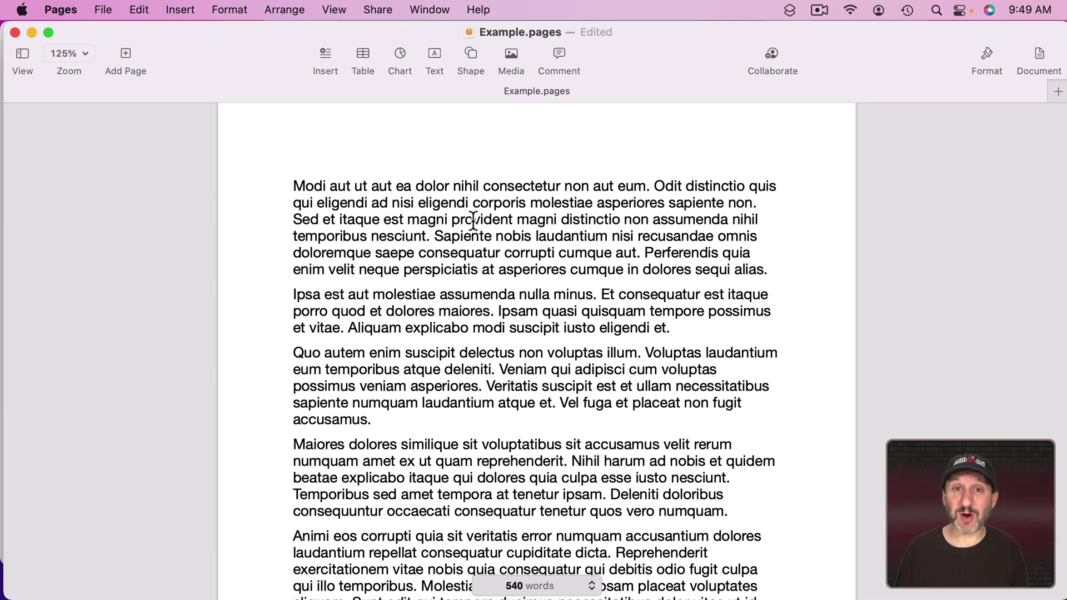
Step: Turn on change tracking and delete the word "provident" from the first paragraph
{"action": "left_click", "coordinate": [136, 7]}
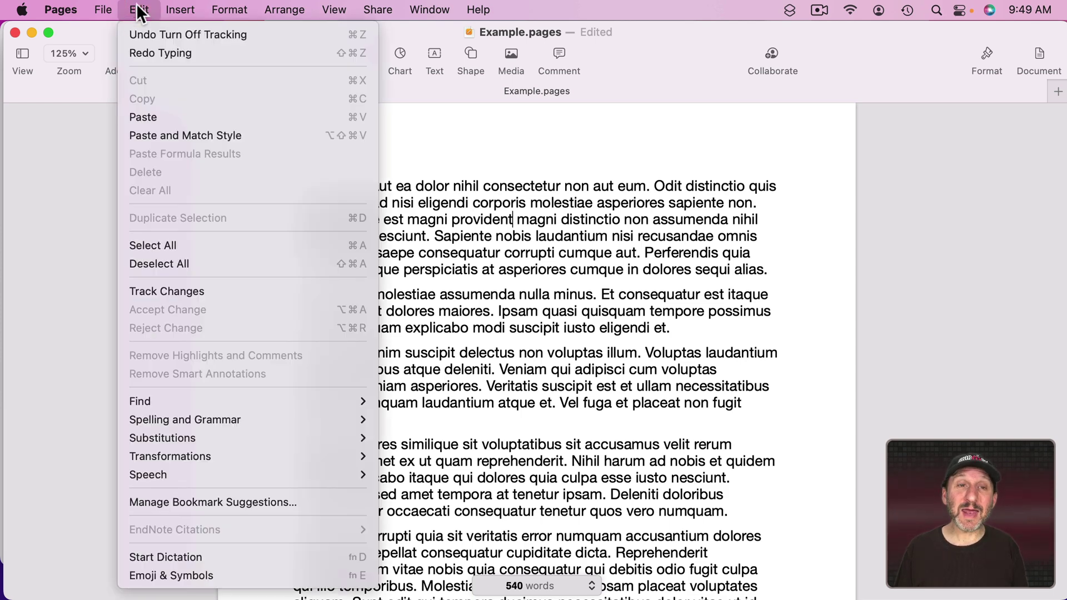
{"action": "left_click", "coordinate": [176, 296]}
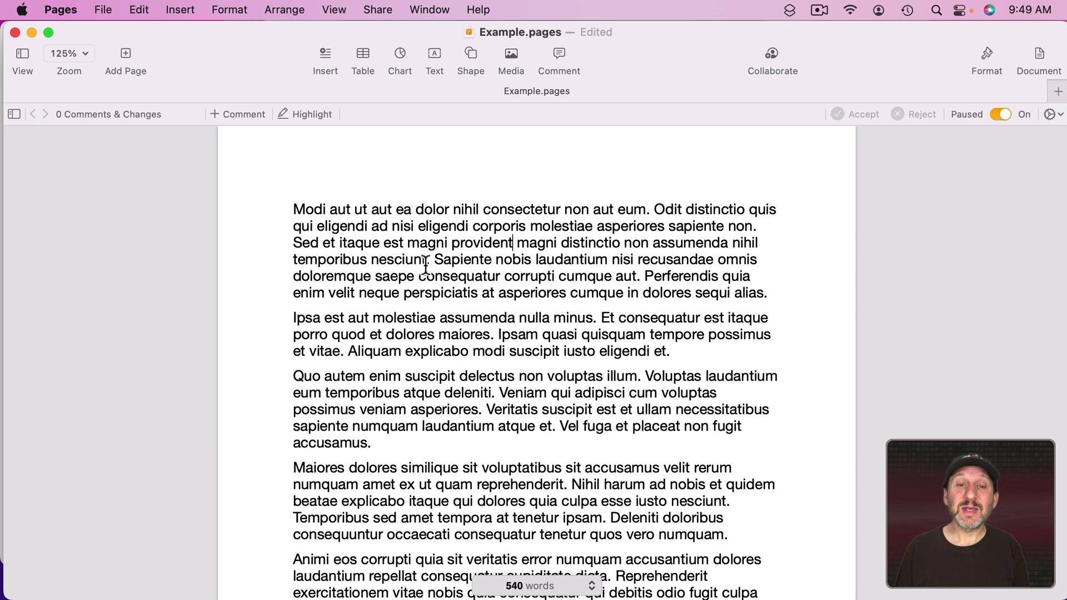
{"action": "double_click", "coordinate": [485, 243]}
{"action": "key", "text": "BackSpace"}
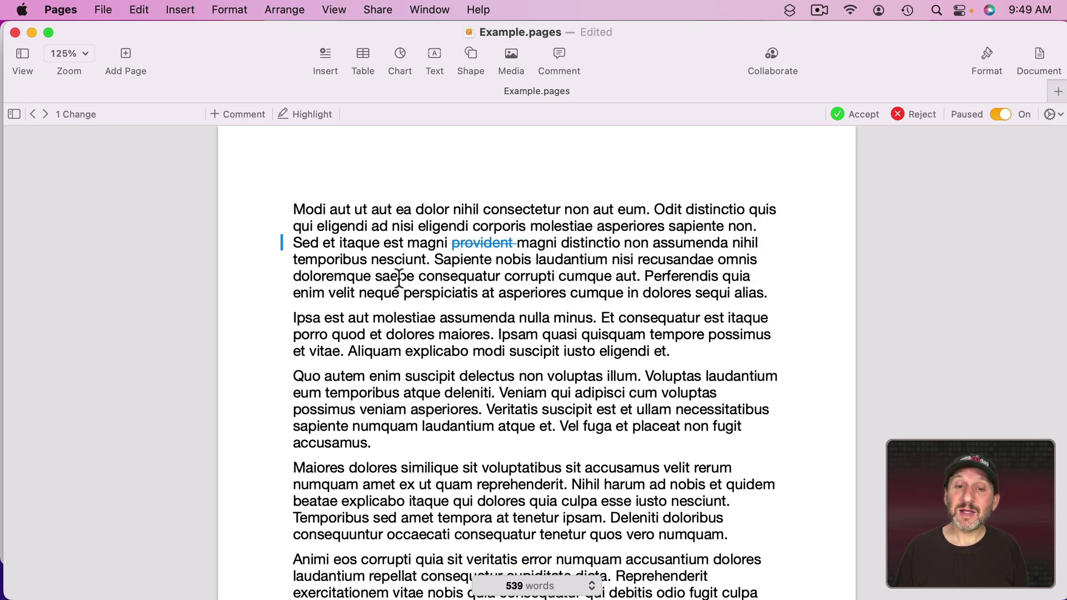
Step: Insert "word" before "corrupti" in the first paragraph and view the details of that tracked addition
{"action": "left_click", "coordinate": [503, 276]}
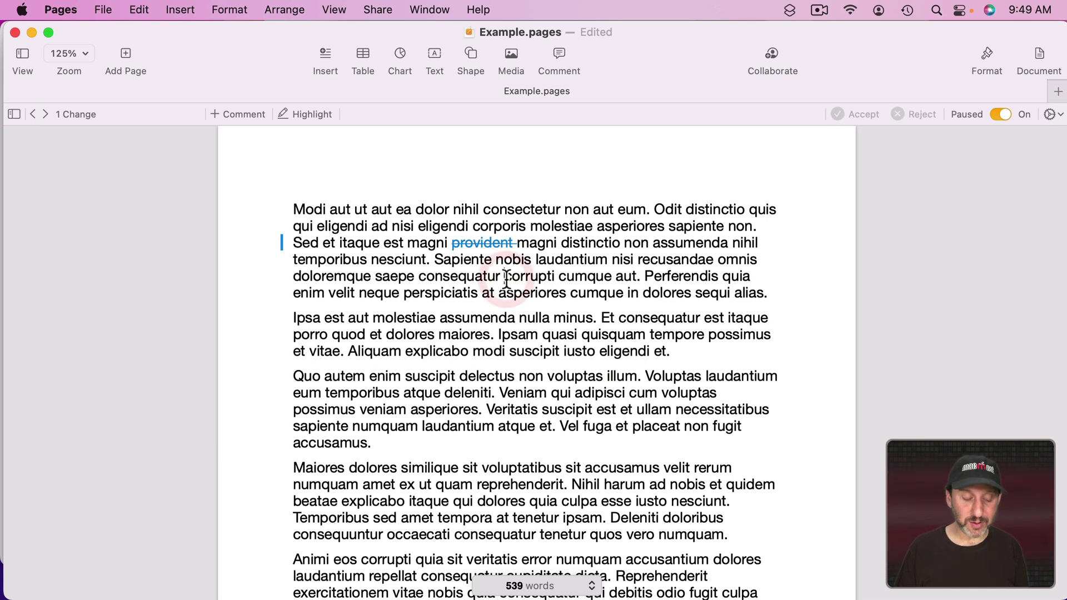
{"action": "type", "text": "word"}
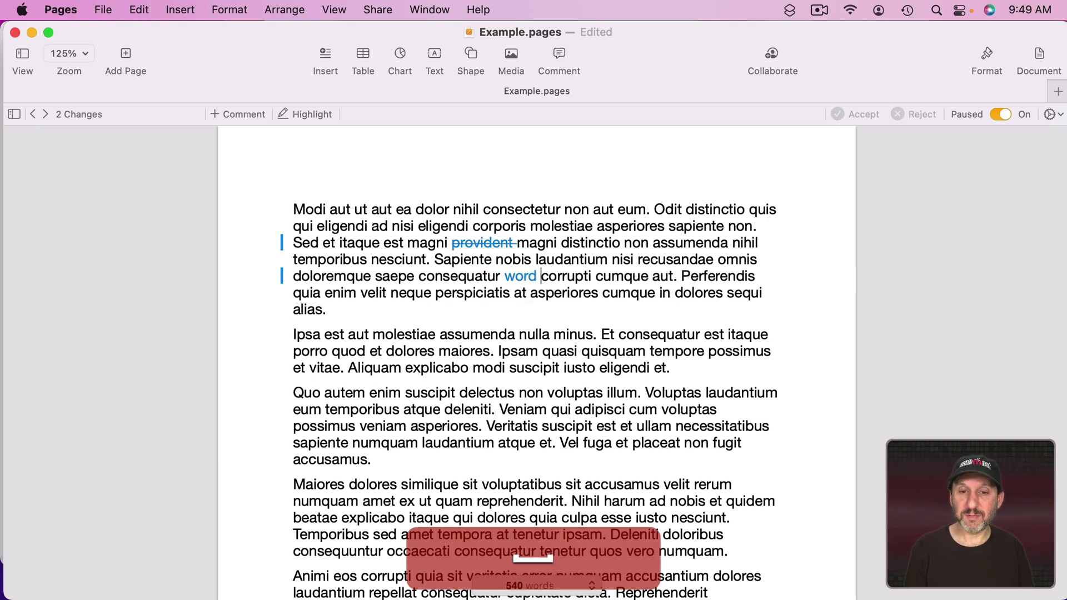
{"action": "left_click", "coordinate": [522, 277]}
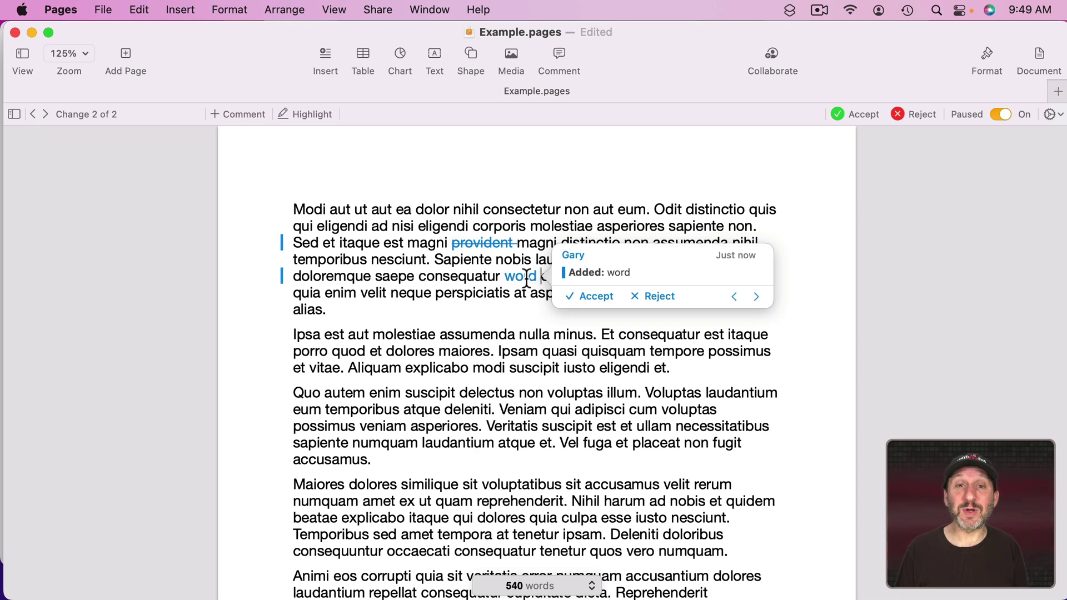
Step: Replace "assumenda" in the second paragraph with "replacement" and view the details of the tracked deletion and addition
{"action": "double_click", "coordinate": [453, 335]}
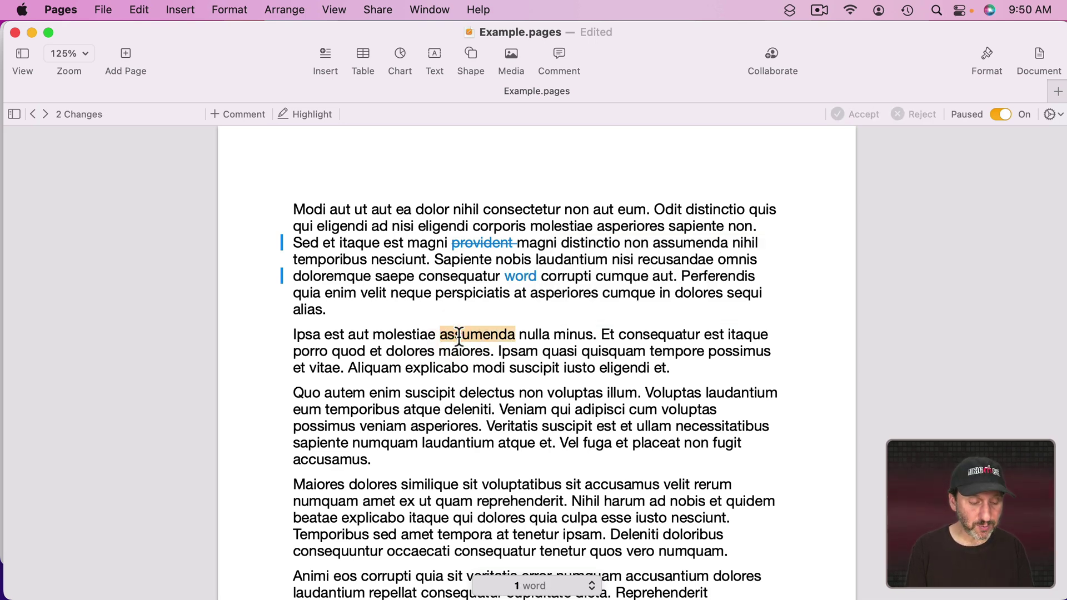
{"action": "type", "text": "replacement"}
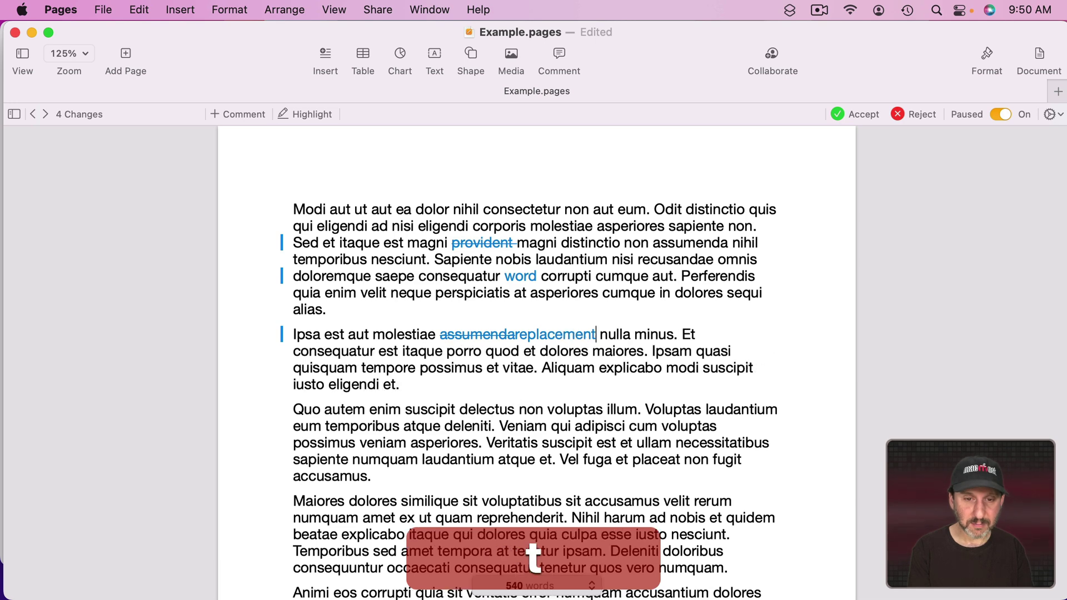
{"action": "left_click", "coordinate": [454, 336]}
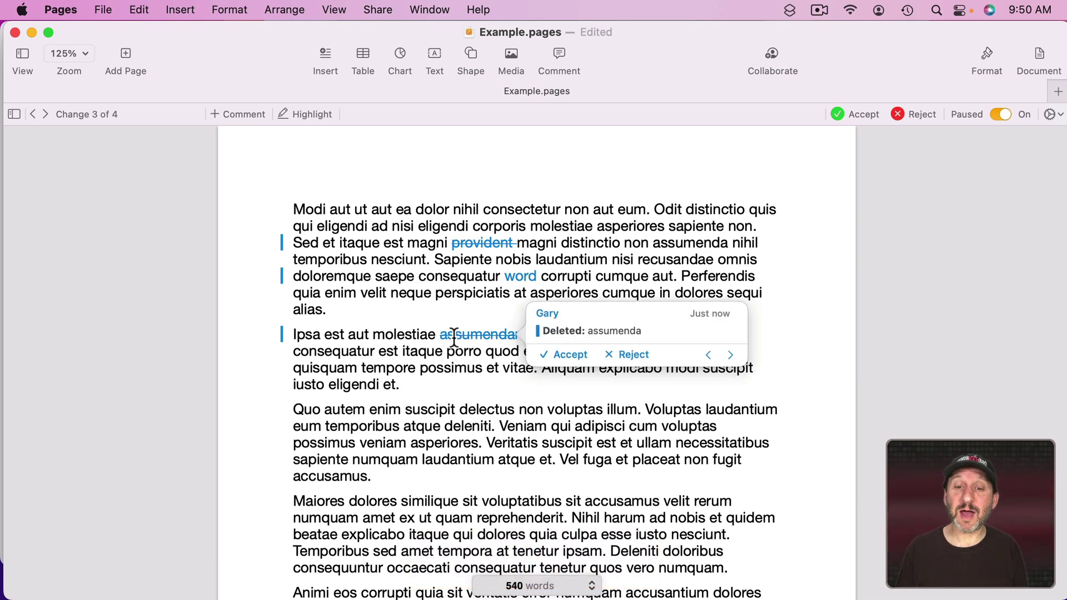
{"action": "left_click", "coordinate": [576, 295]}
{"action": "left_click", "coordinate": [561, 333]}
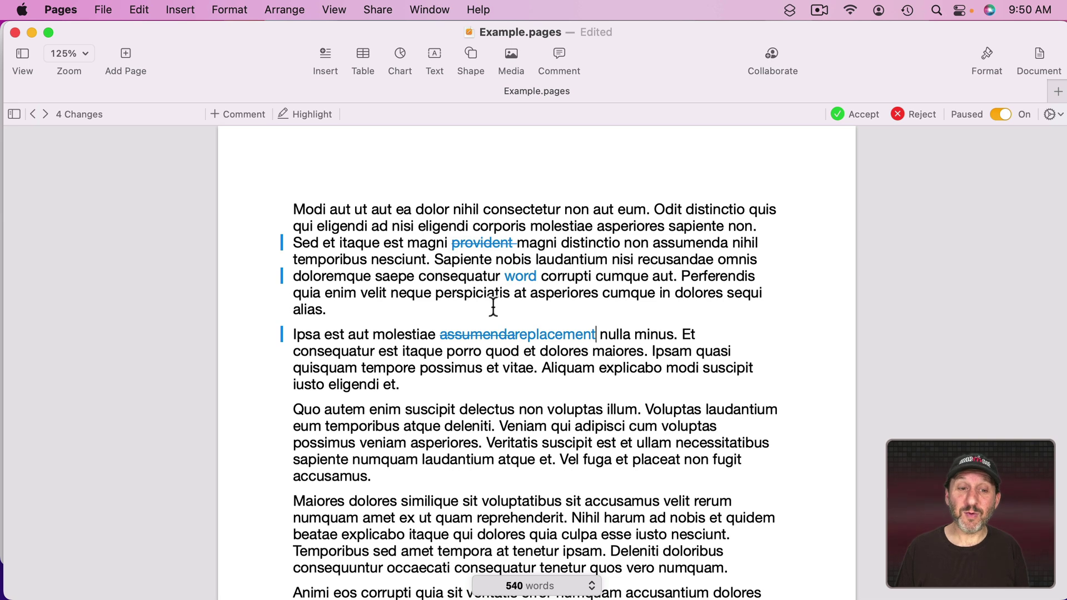
Step: Add the comment "Something" to the words "suscipit delectus" in the third paragraph
{"action": "left_click_drag", "start_coordinate": [424, 410], "coordinate": [481, 409]}
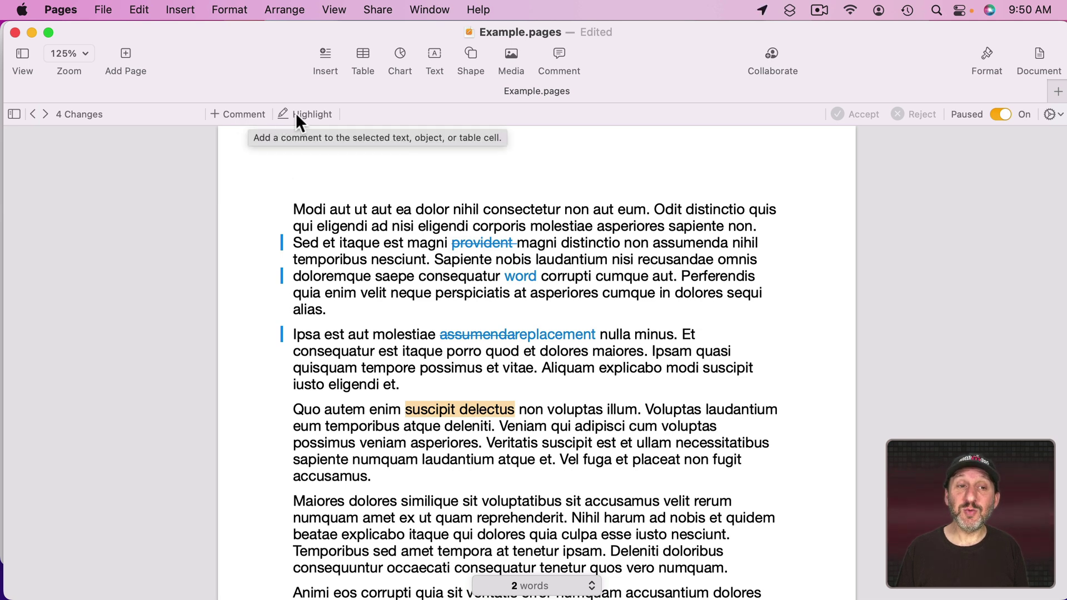
{"action": "left_click", "coordinate": [245, 113]}
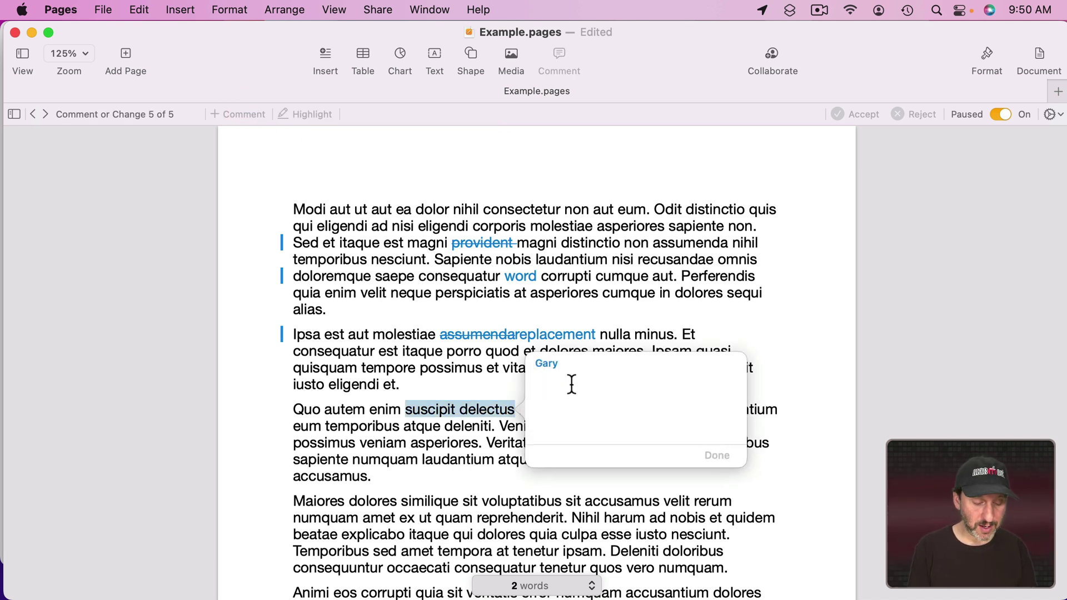
{"action": "type", "text": "Something"}
{"action": "left_click", "coordinate": [717, 455]}
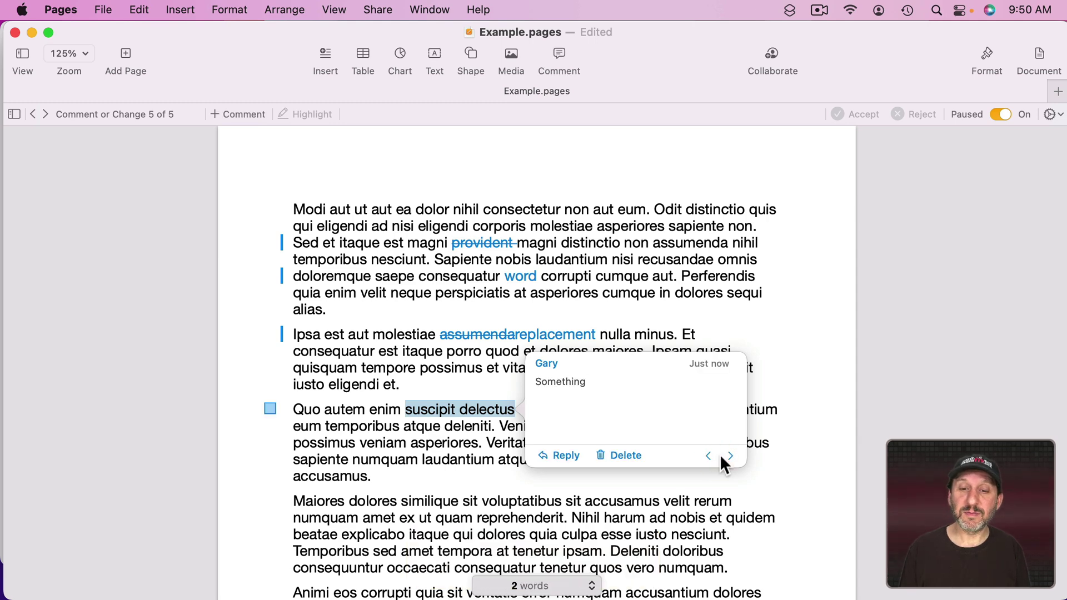
{"action": "left_click", "coordinate": [432, 454]}
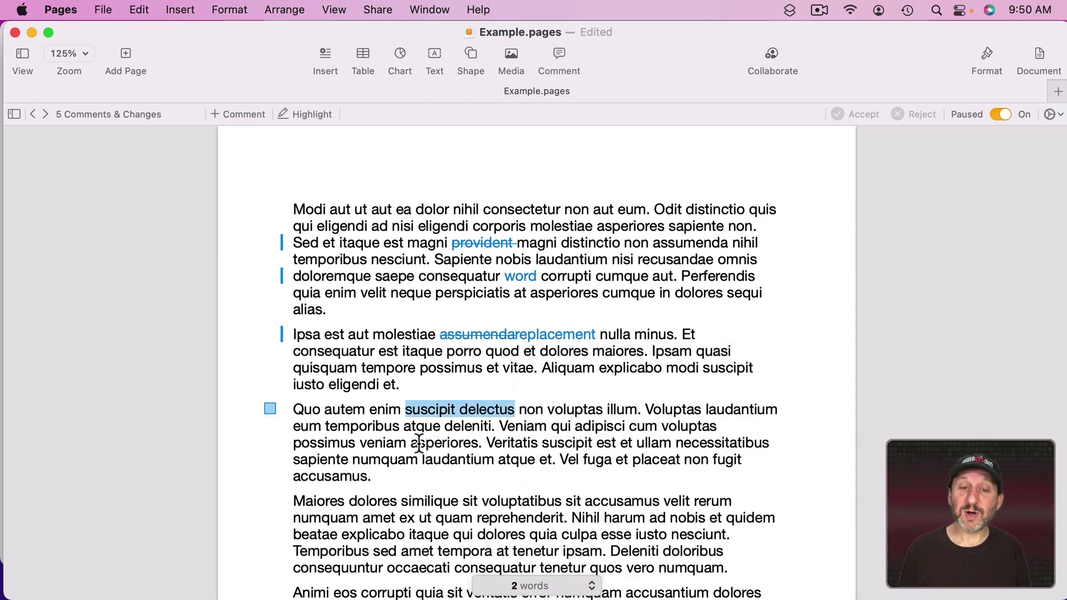
Step: Highlight the word "asperiores" in the third paragraph
{"action": "double_click", "coordinate": [419, 442]}
{"action": "left_click", "coordinate": [300, 115]}
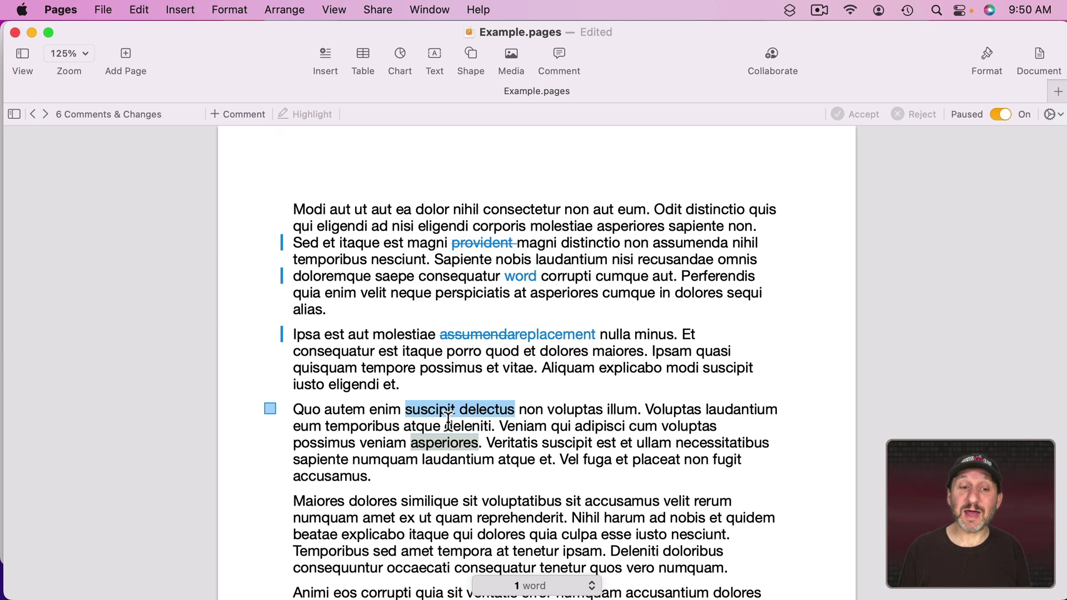
{"action": "left_click", "coordinate": [416, 426]}
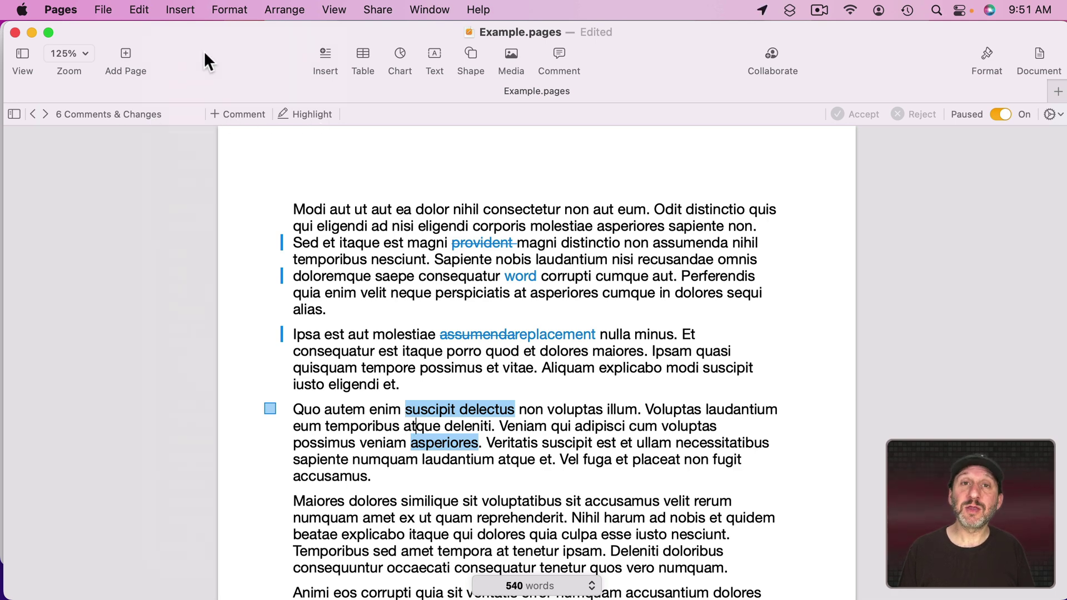
{"action": "left_click", "coordinate": [180, 9]}
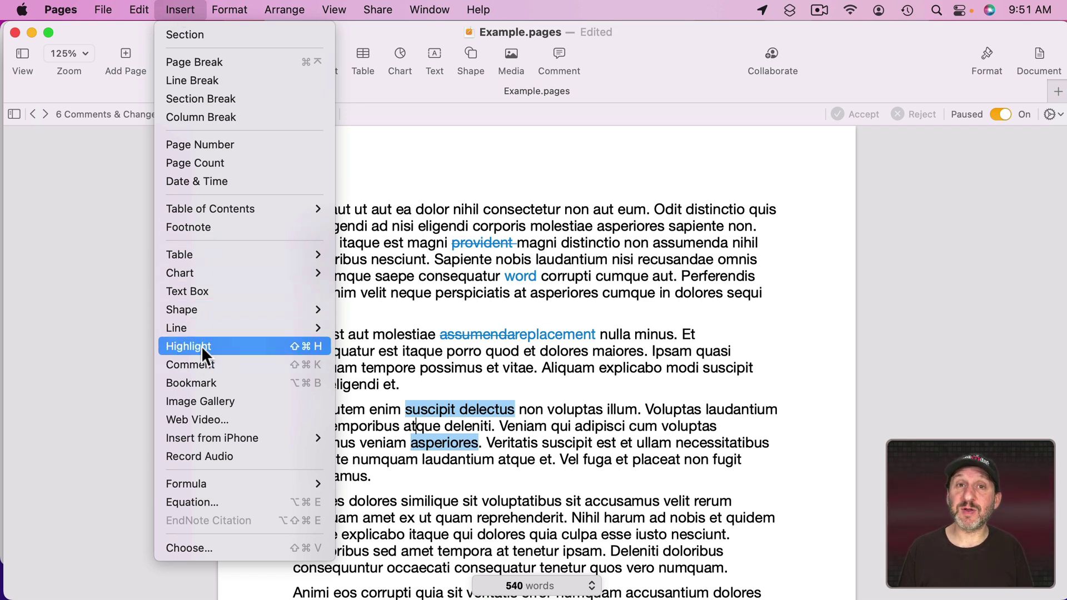
{"action": "left_click", "coordinate": [438, 325]}
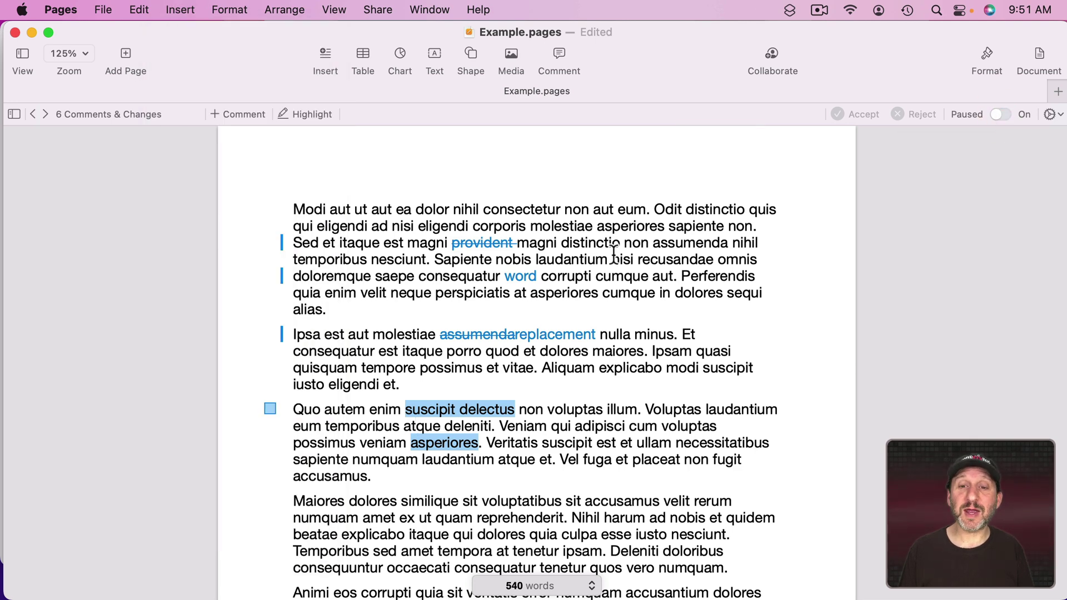
{"action": "double_click", "coordinate": [591, 243]}
{"action": "key", "text": "BackSpace"}
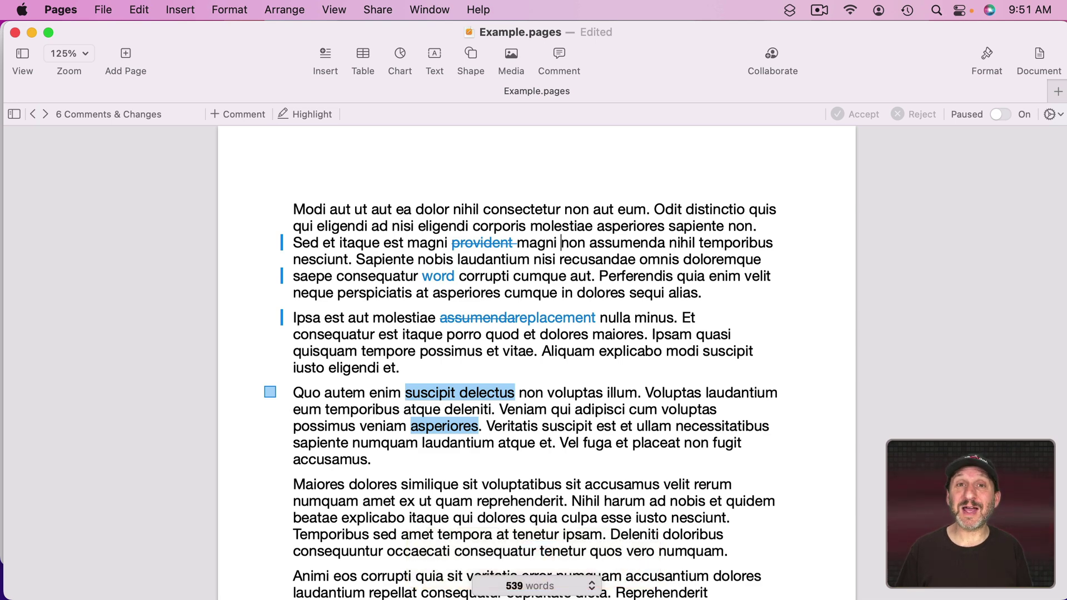
{"action": "key", "text": "super+z"}
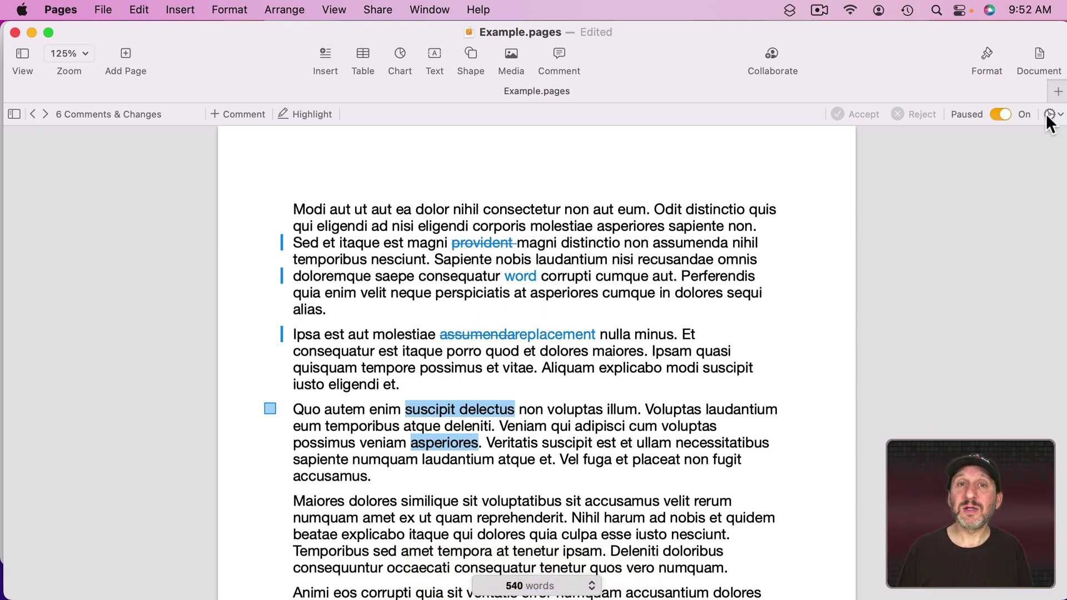
Step: View the document as Markup Without Deletions and as Final
{"action": "left_click", "coordinate": [1051, 114]}
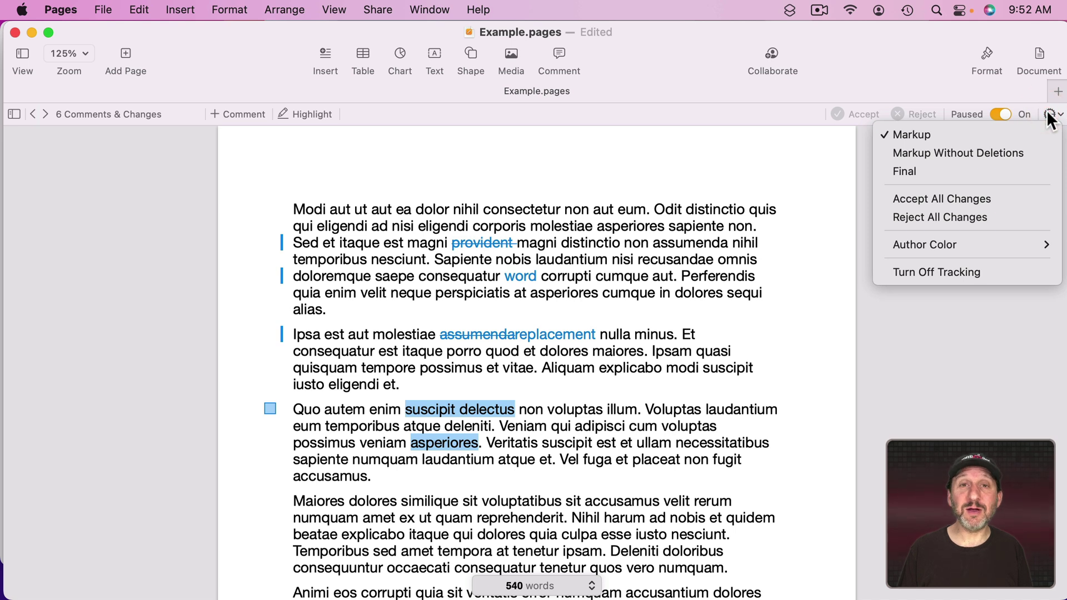
{"action": "left_click", "coordinate": [924, 153]}
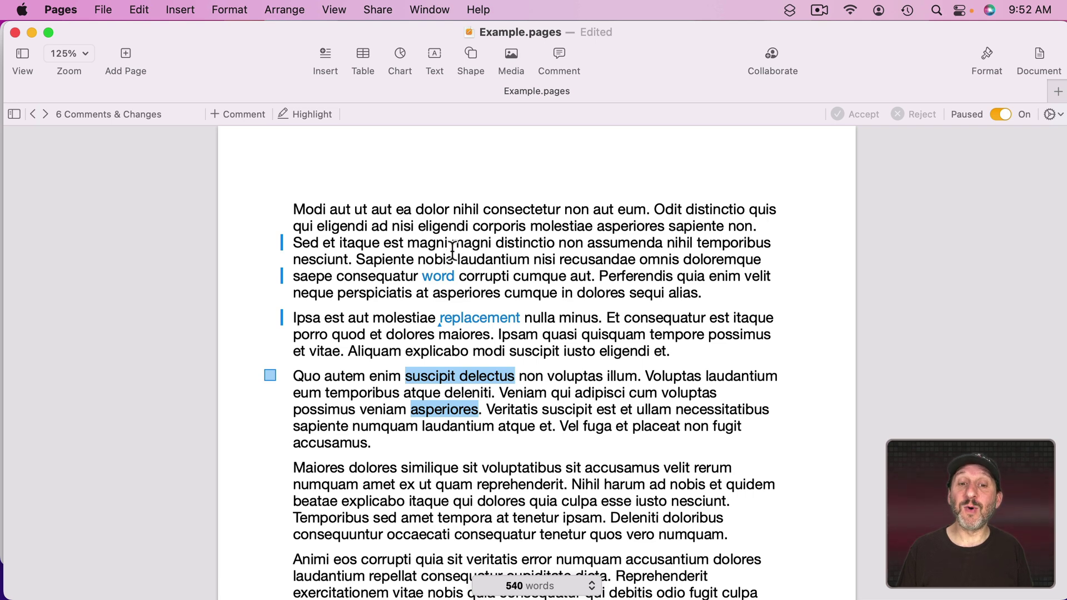
{"action": "left_click", "coordinate": [1052, 114]}
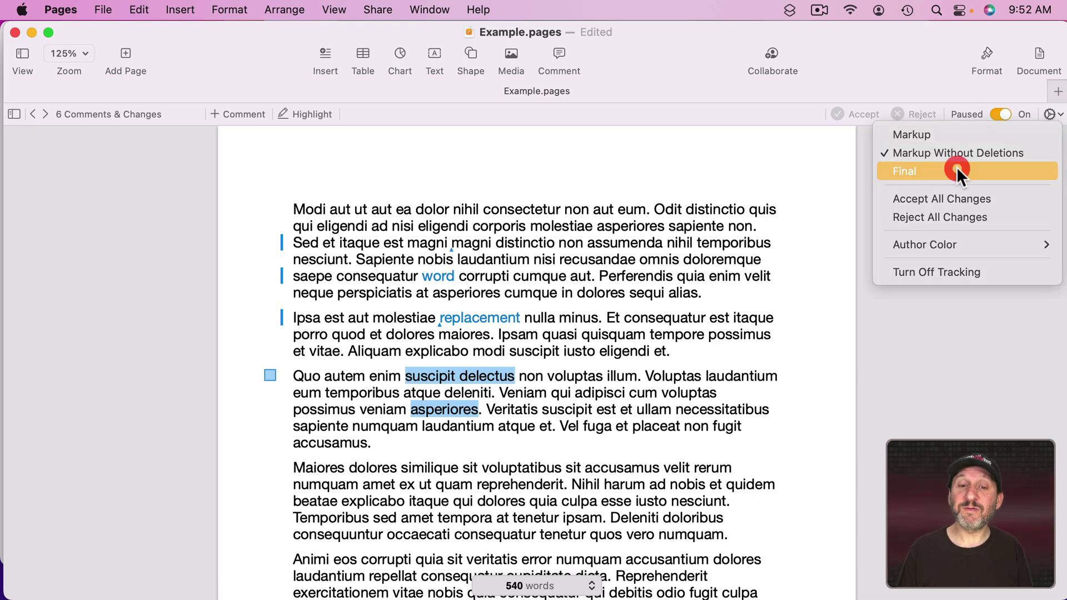
{"action": "left_click", "coordinate": [956, 167]}
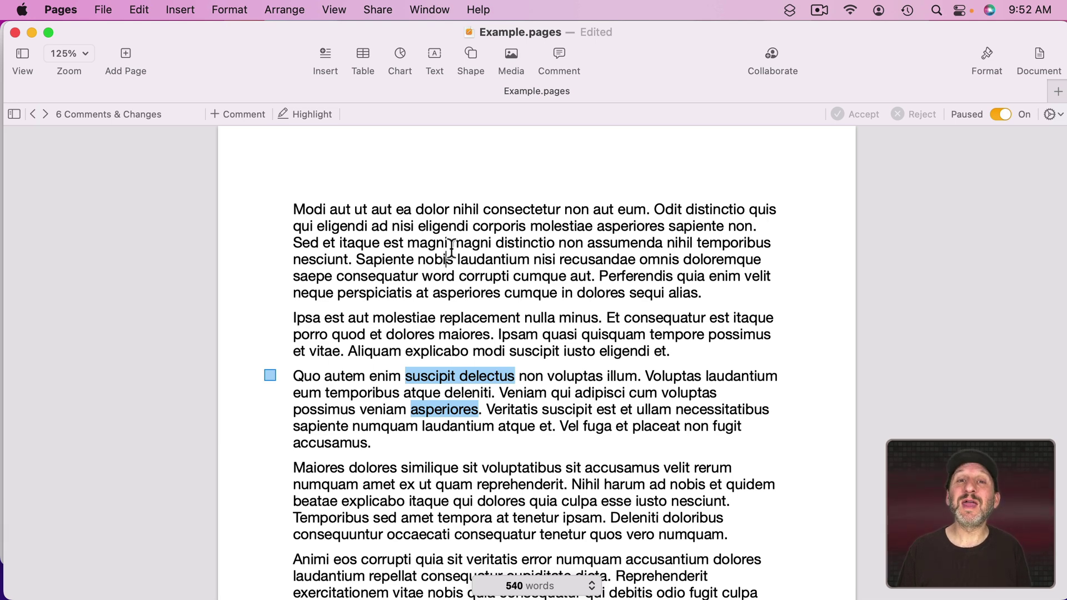
Step: Look through the author color choices for tracked changes without picking a new one
{"action": "left_click", "coordinate": [1050, 114]}
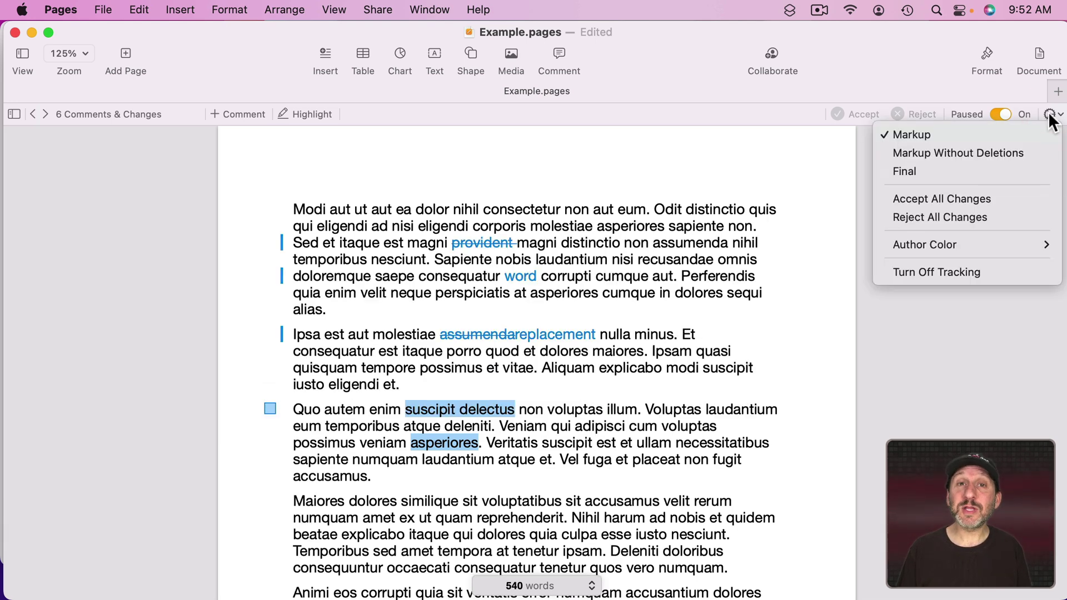
{"action": "mouse_move", "coordinate": [967, 242]}
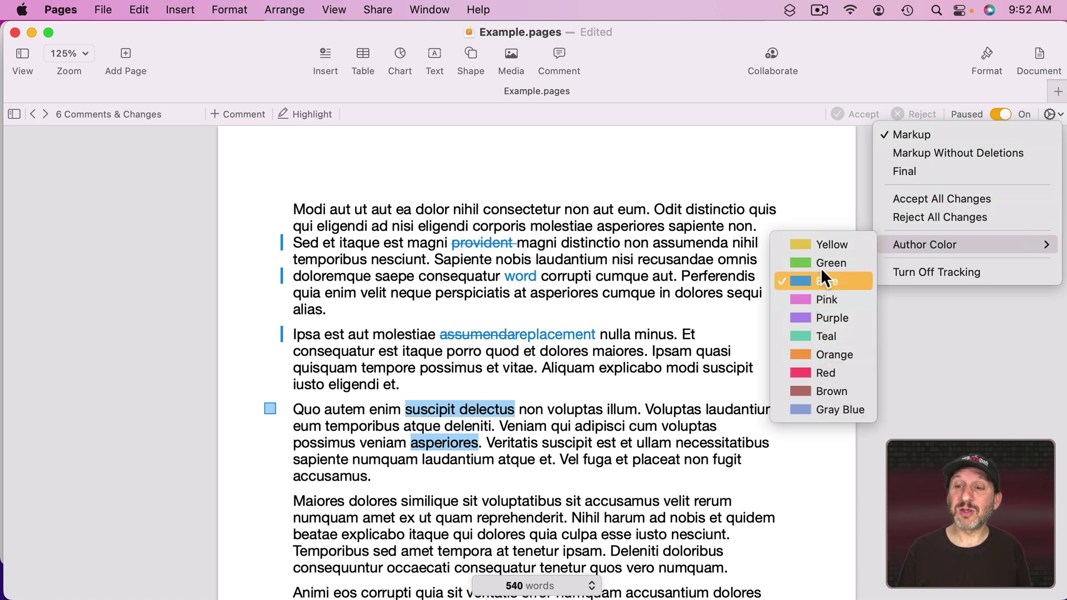
{"action": "left_click", "coordinate": [489, 202]}
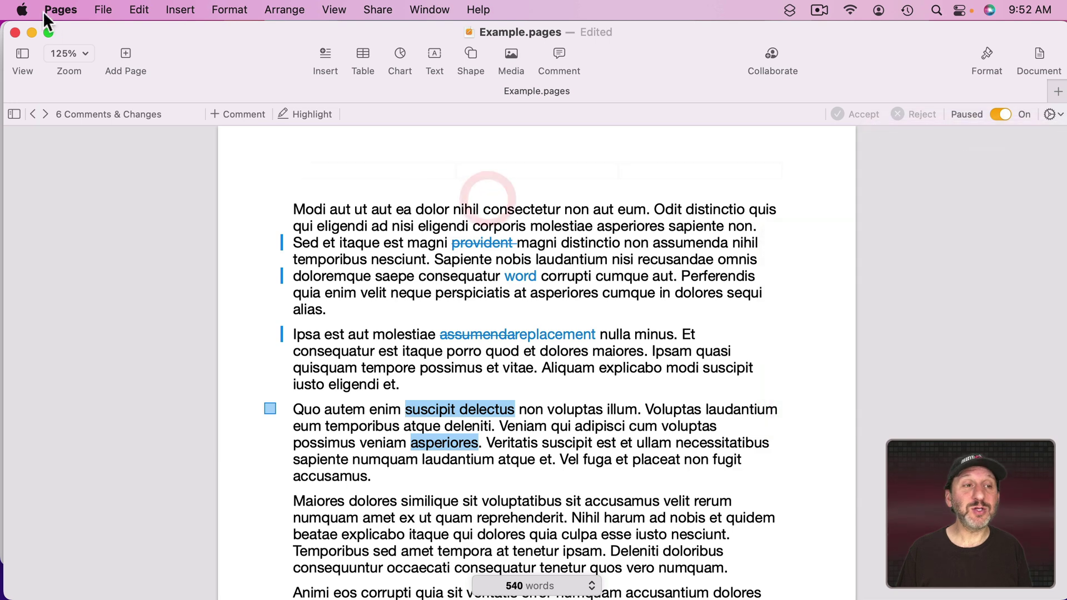
Step: Check the author name used for comments and tracked changes in the general preferences, leaving it as it is
{"action": "left_click", "coordinate": [60, 10]}
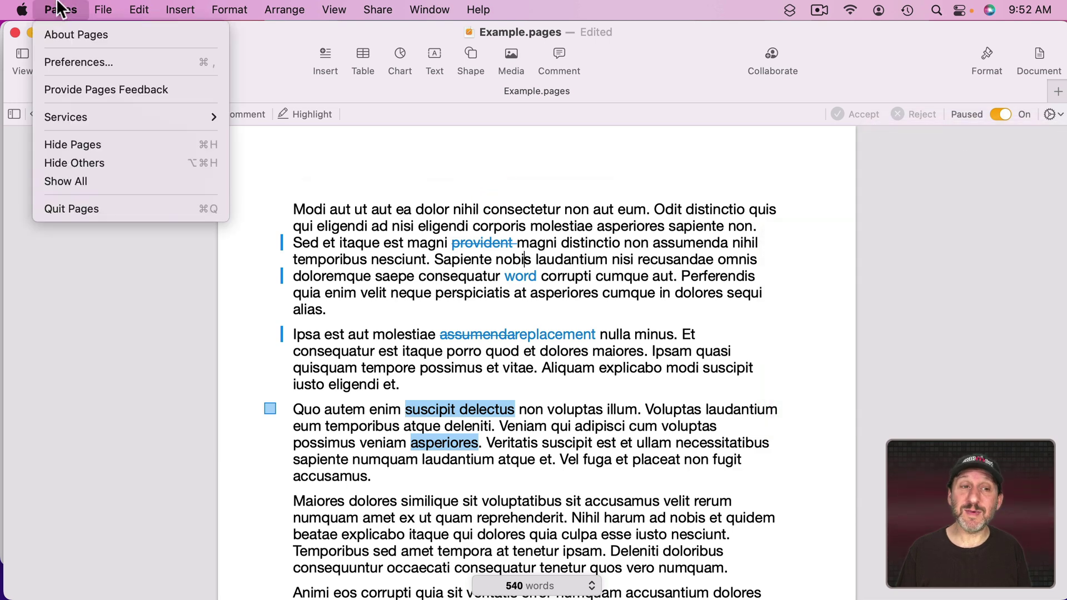
{"action": "left_click", "coordinate": [69, 64]}
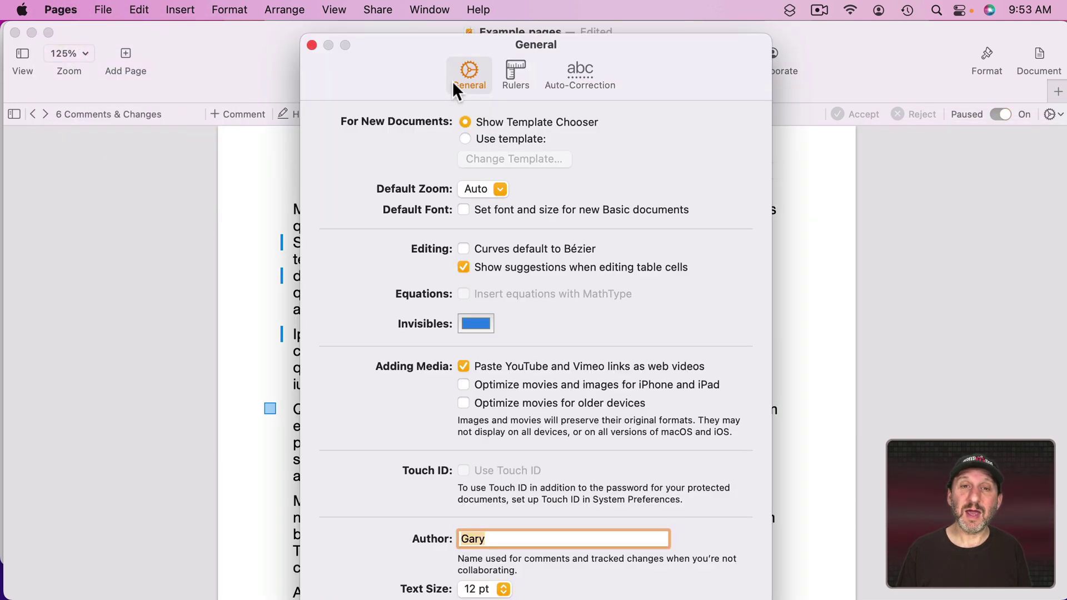
{"action": "left_click", "coordinate": [494, 539]}
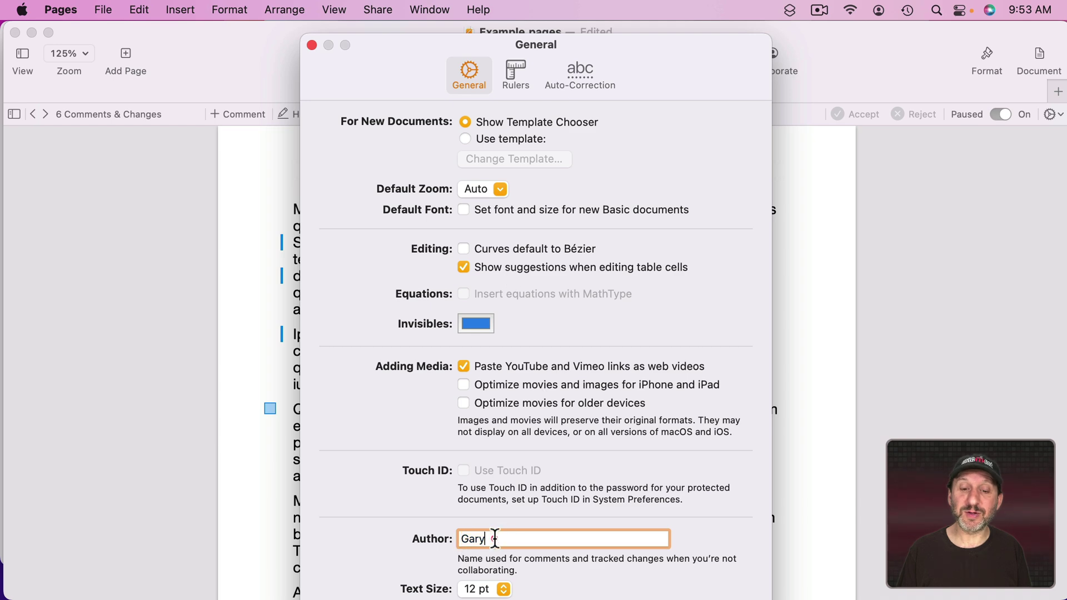
{"action": "left_click", "coordinate": [312, 45]}
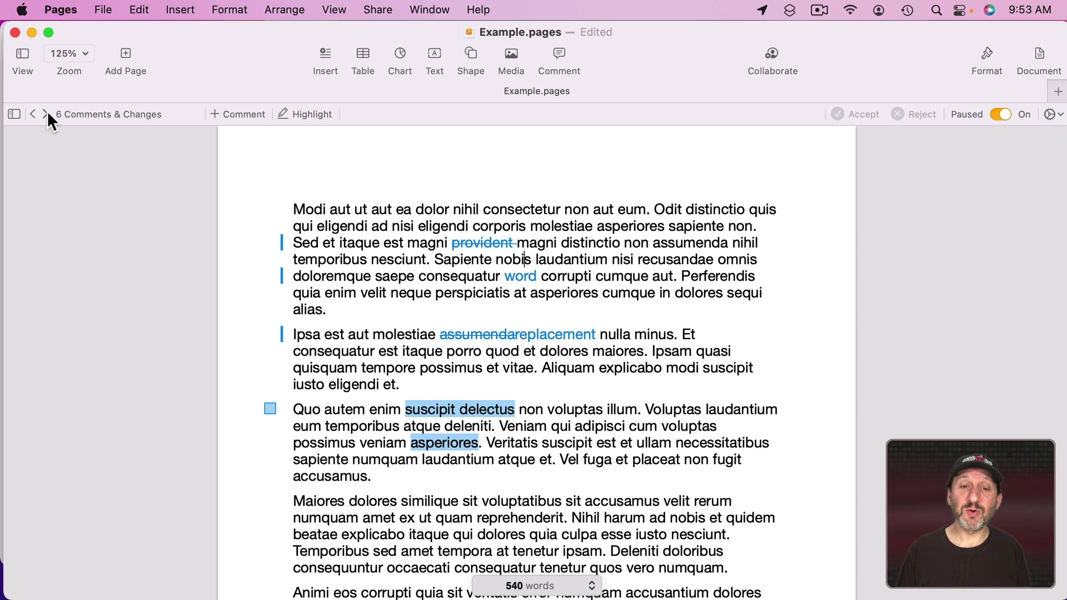
Step: Step forward through the document's tracked changes and comments up to the highlighted word "asperiores"
{"action": "left_click", "coordinate": [45, 114]}
{"action": "left_click", "coordinate": [45, 114]}
{"action": "left_click", "coordinate": [46, 113]}
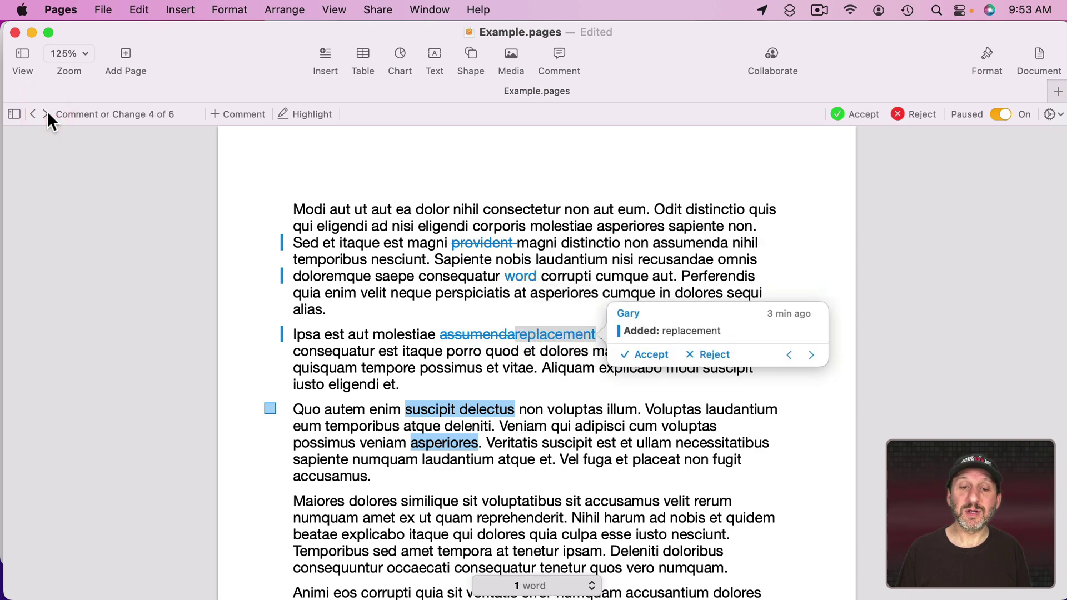
{"action": "left_click", "coordinate": [45, 114]}
{"action": "left_click", "coordinate": [46, 114]}
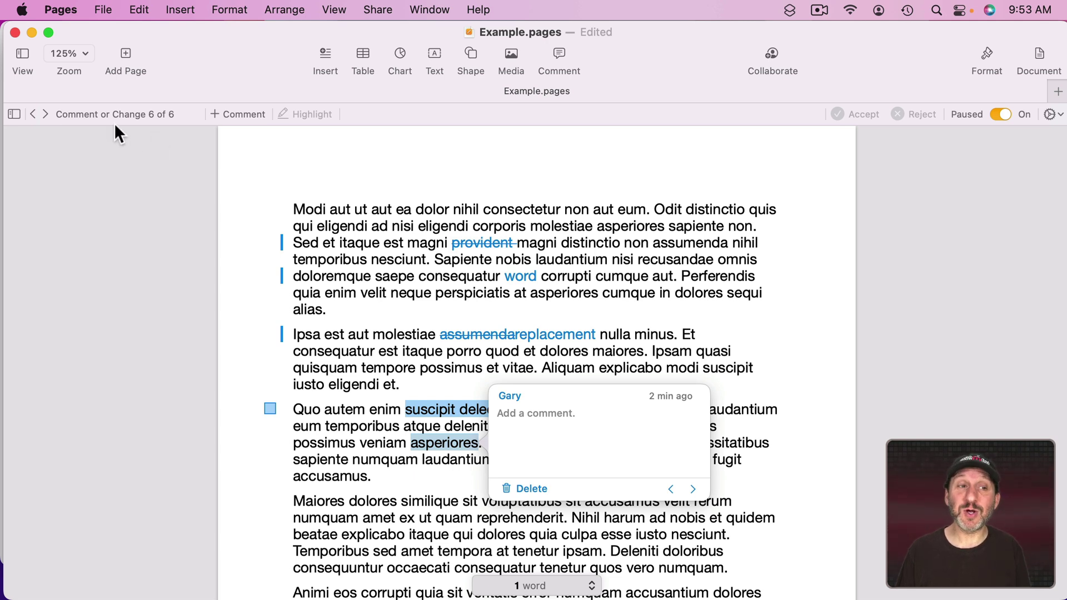
Step: Show the list of comments and changes beside the document and look through its sorting, author filtering and hiding options
{"action": "left_click", "coordinate": [14, 114]}
{"action": "left_click", "coordinate": [79, 157]}
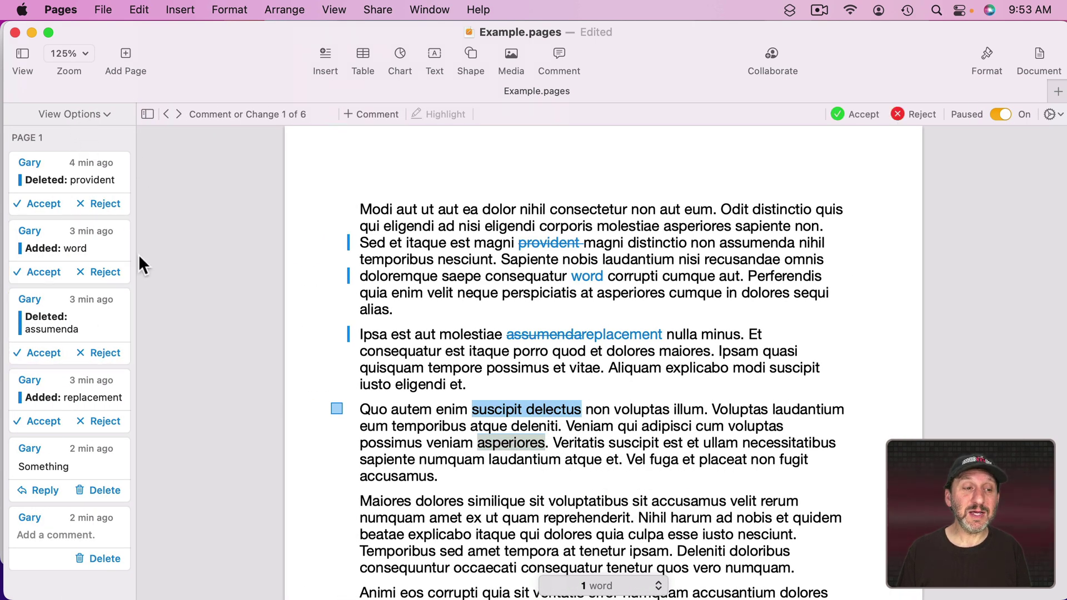
{"action": "left_click", "coordinate": [78, 114]}
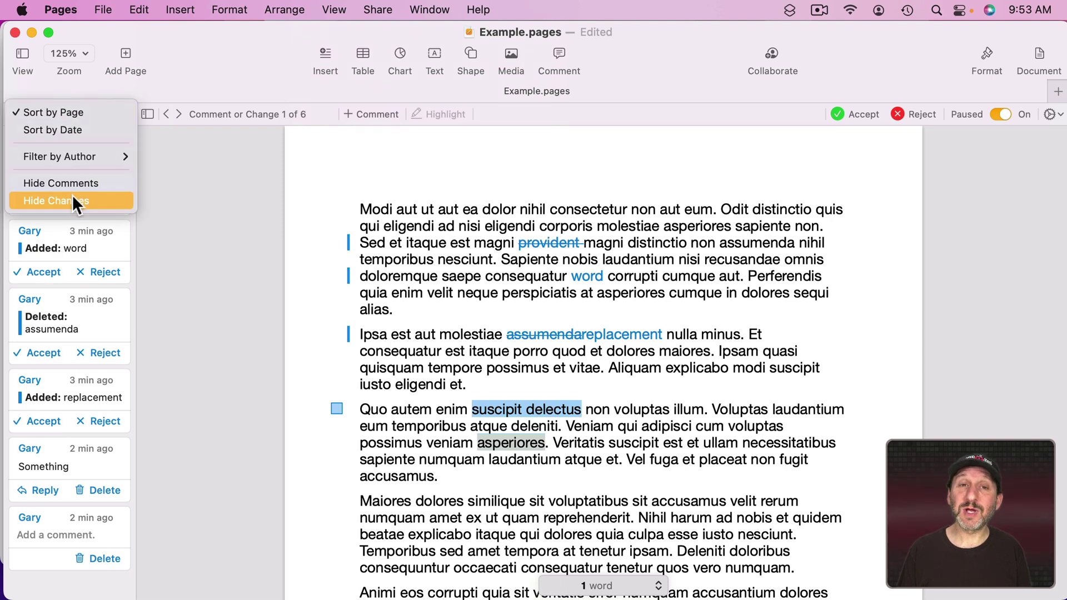
{"action": "mouse_move", "coordinate": [75, 156]}
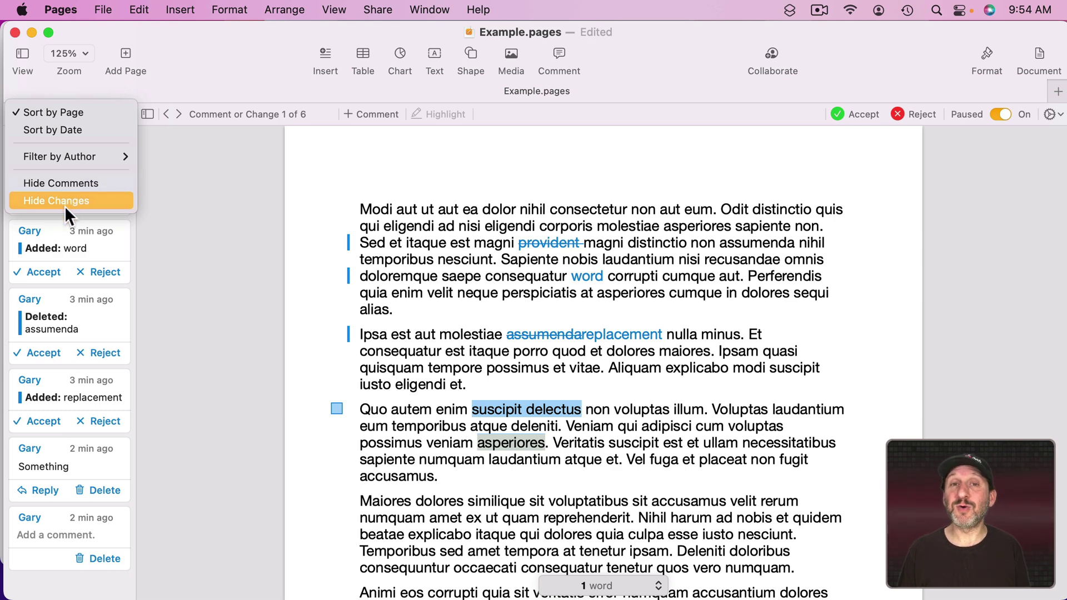
{"action": "left_click", "coordinate": [164, 217]}
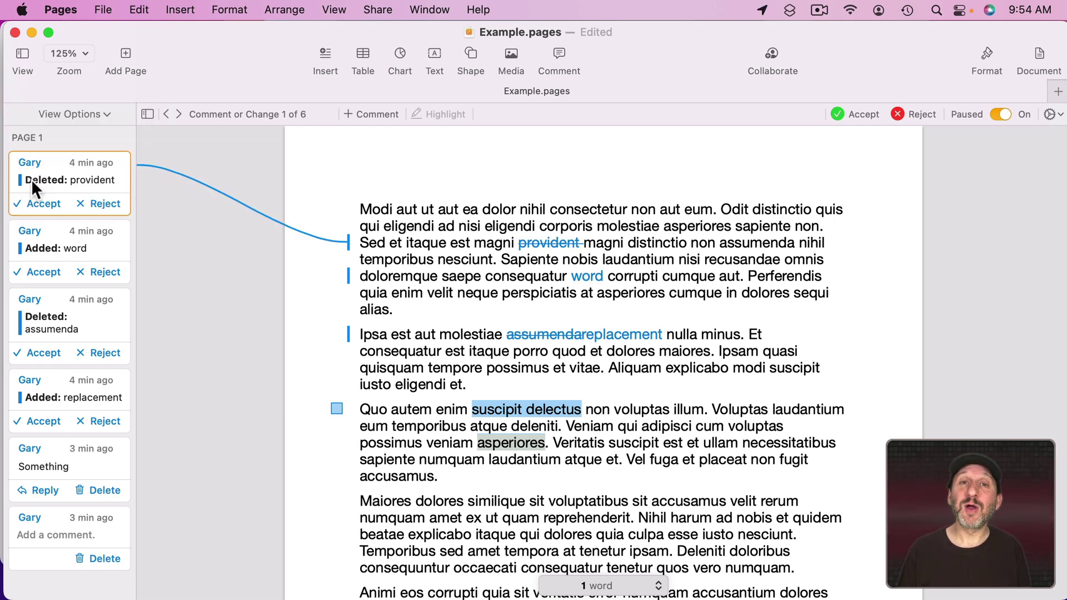
Step: Go through the listed changes and comments one by one to see where each is attached in the text
{"action": "left_click", "coordinate": [49, 242]}
{"action": "left_click", "coordinate": [66, 311]}
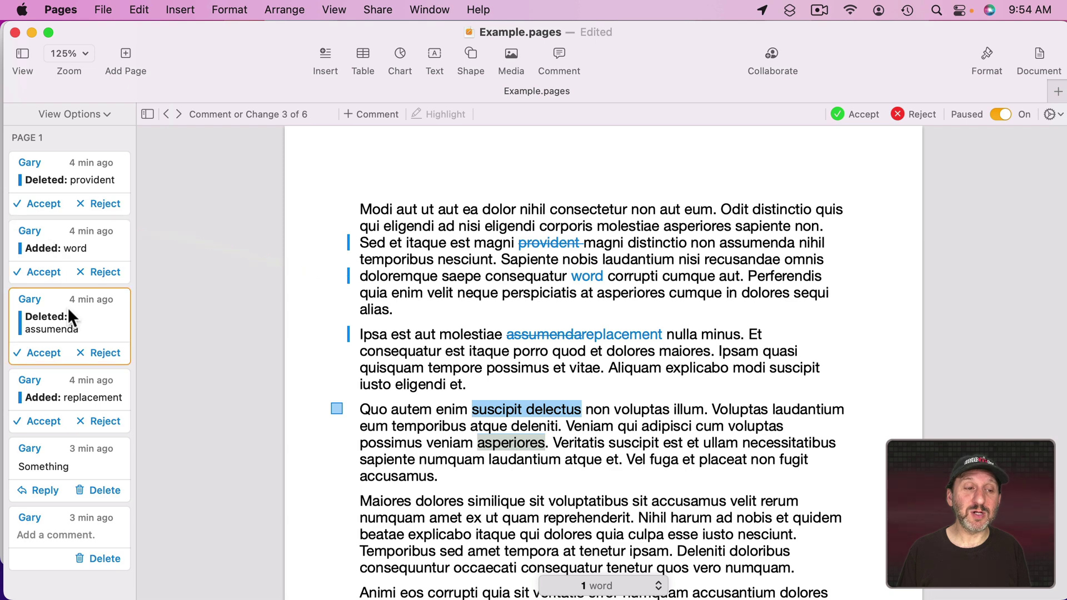
{"action": "left_click", "coordinate": [76, 396]}
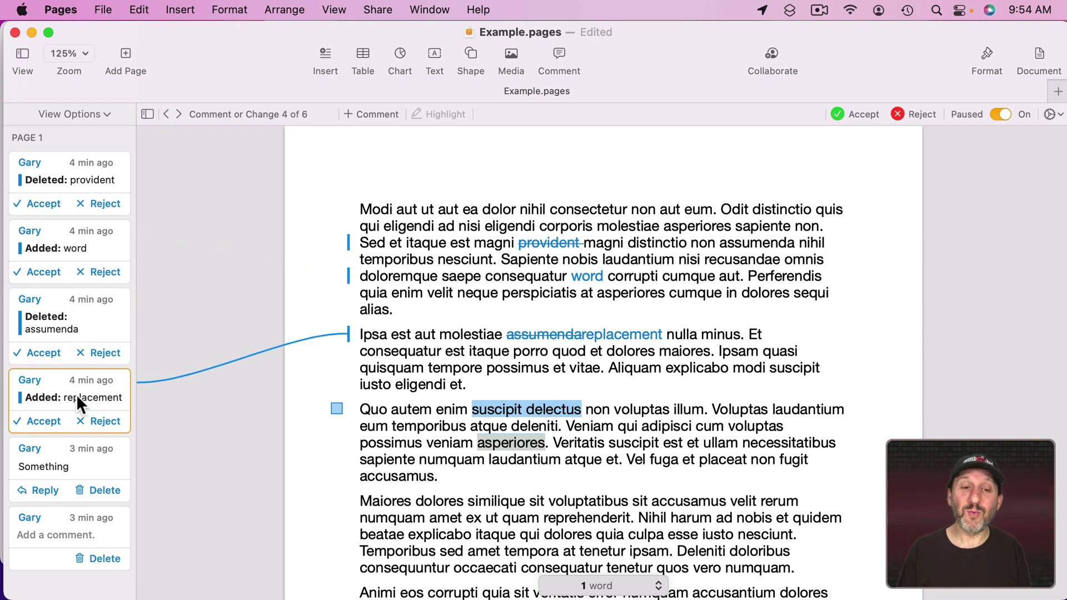
{"action": "left_click", "coordinate": [68, 463]}
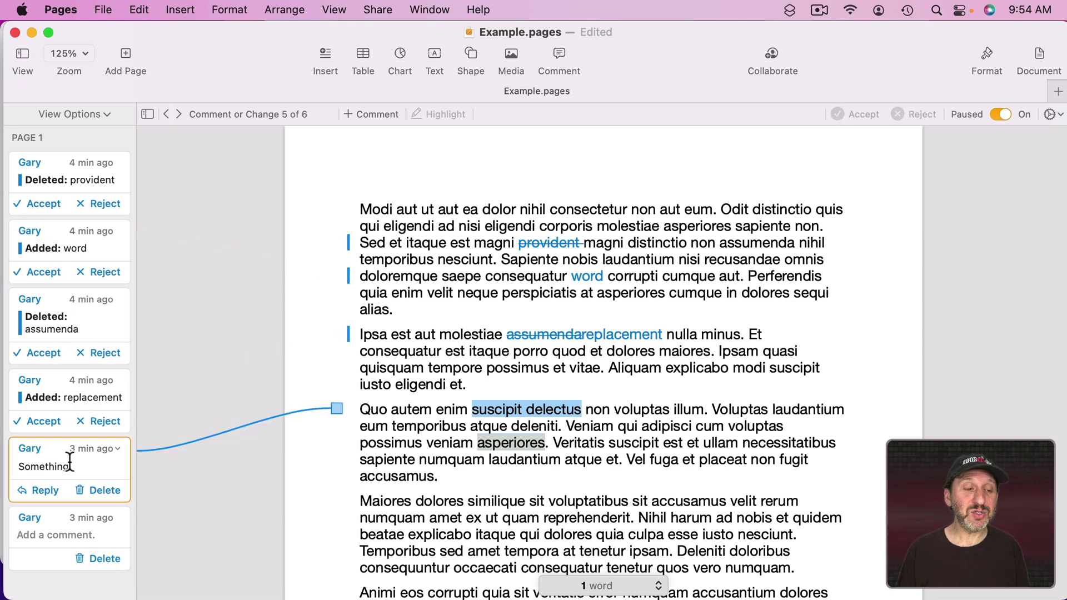
{"action": "left_click", "coordinate": [42, 537]}
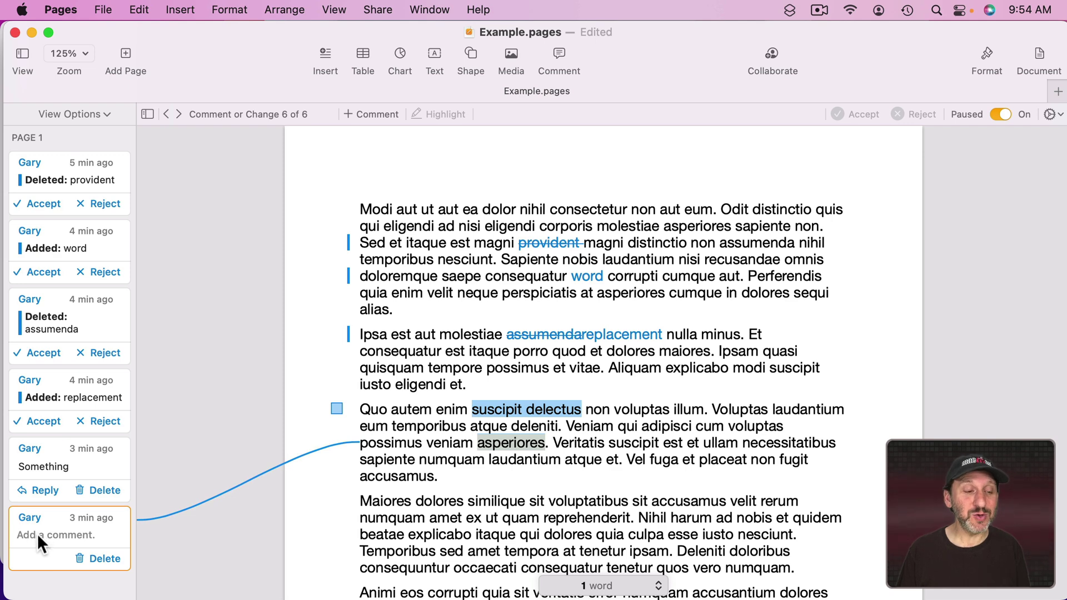
{"action": "left_click", "coordinate": [38, 534]}
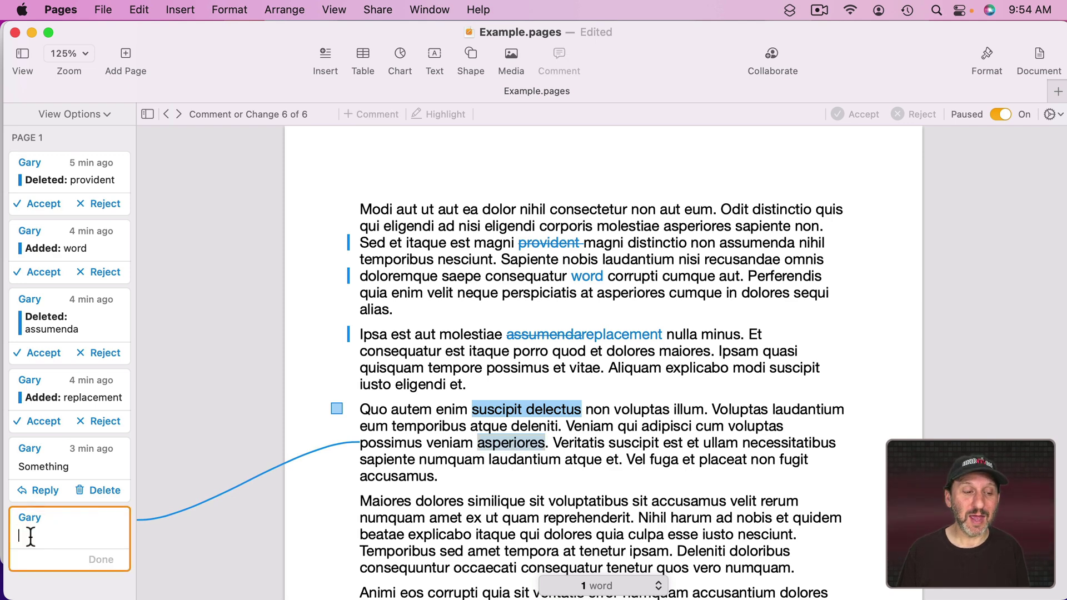
{"action": "left_click", "coordinate": [337, 409]}
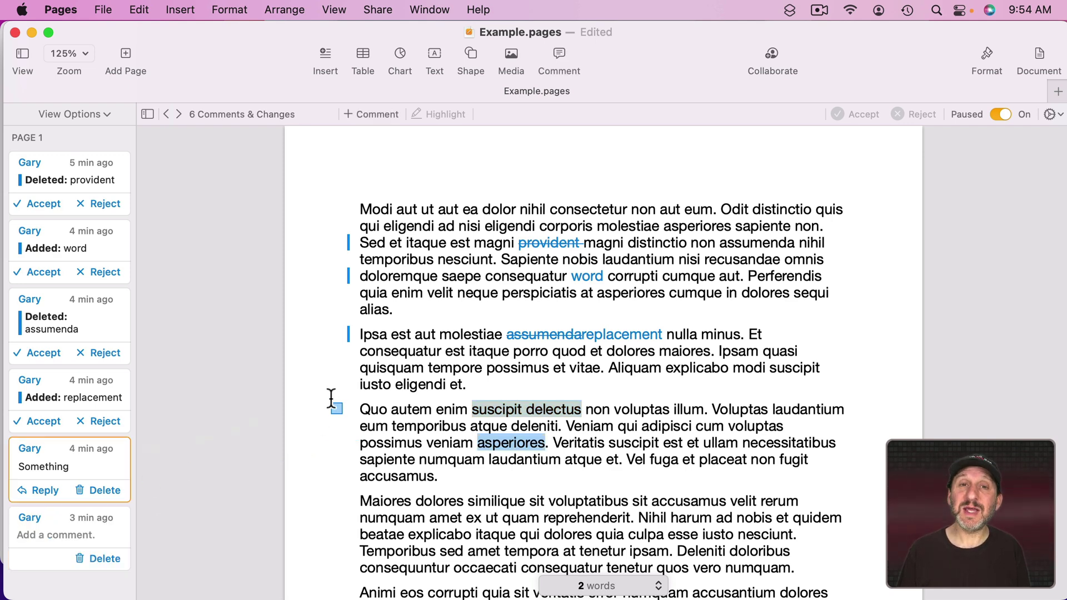
{"action": "left_click", "coordinate": [115, 162]}
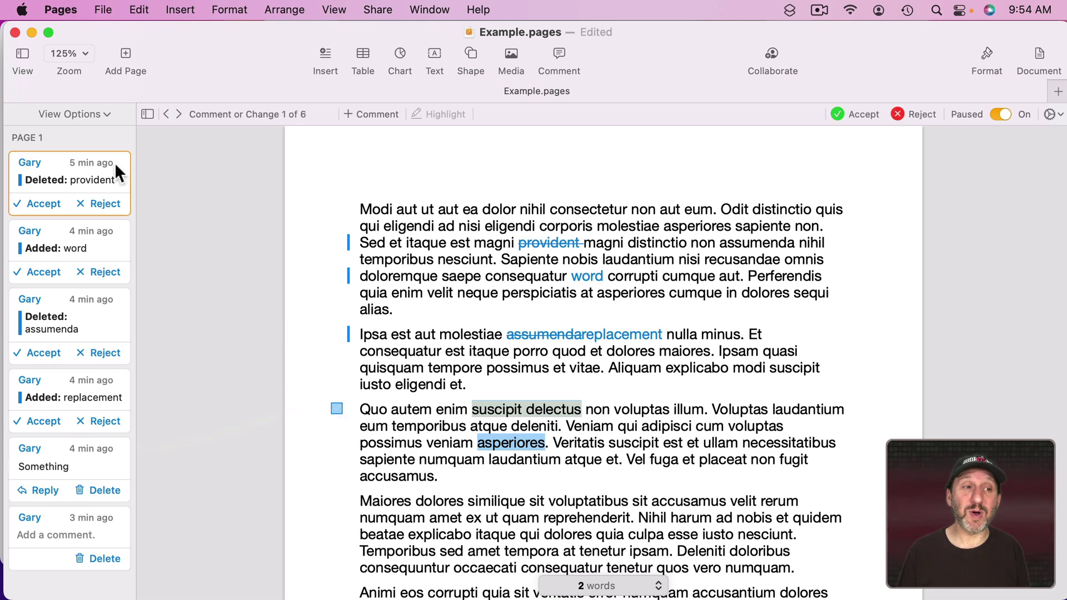
Step: View the "Something" comment on "suscipit delectus" from its marker in the text with the change list hidden, and start a reply to it
{"action": "left_click", "coordinate": [146, 114]}
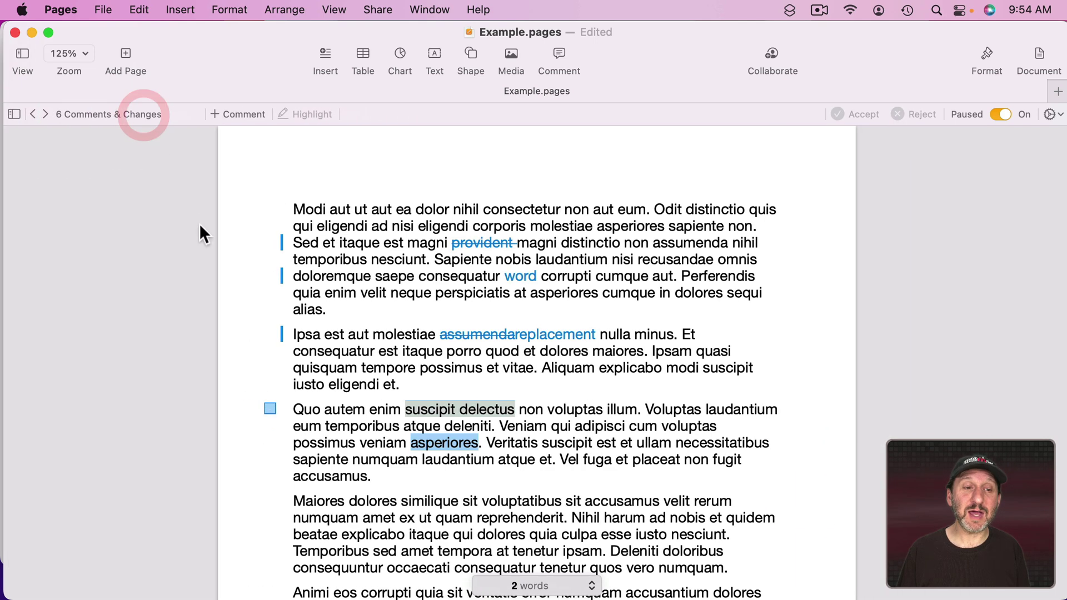
{"action": "left_click", "coordinate": [270, 410]}
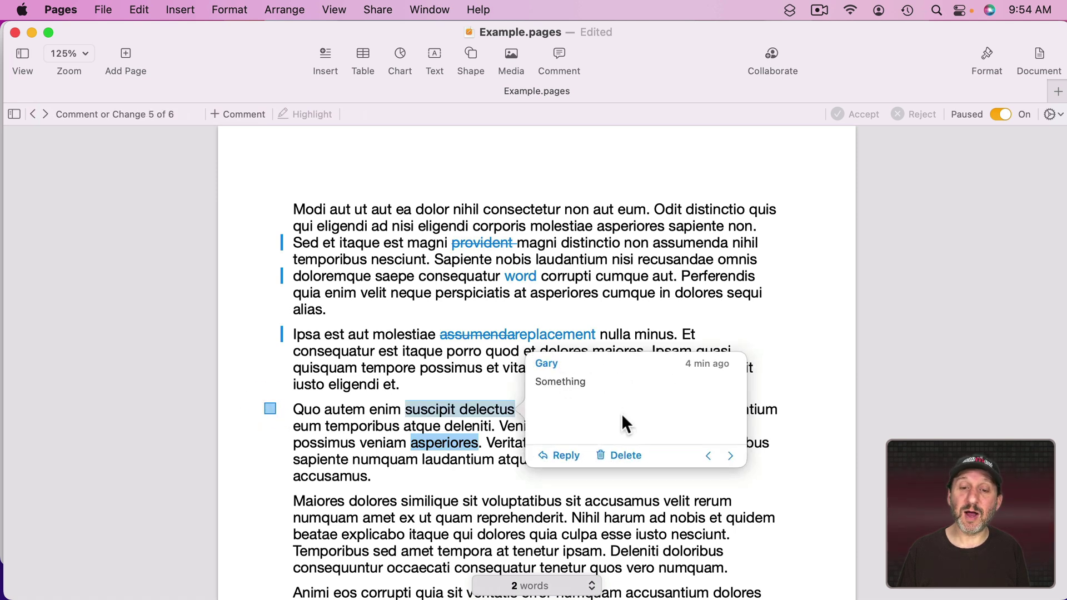
{"action": "left_click", "coordinate": [375, 426]}
{"action": "mouse_move", "coordinate": [443, 414]}
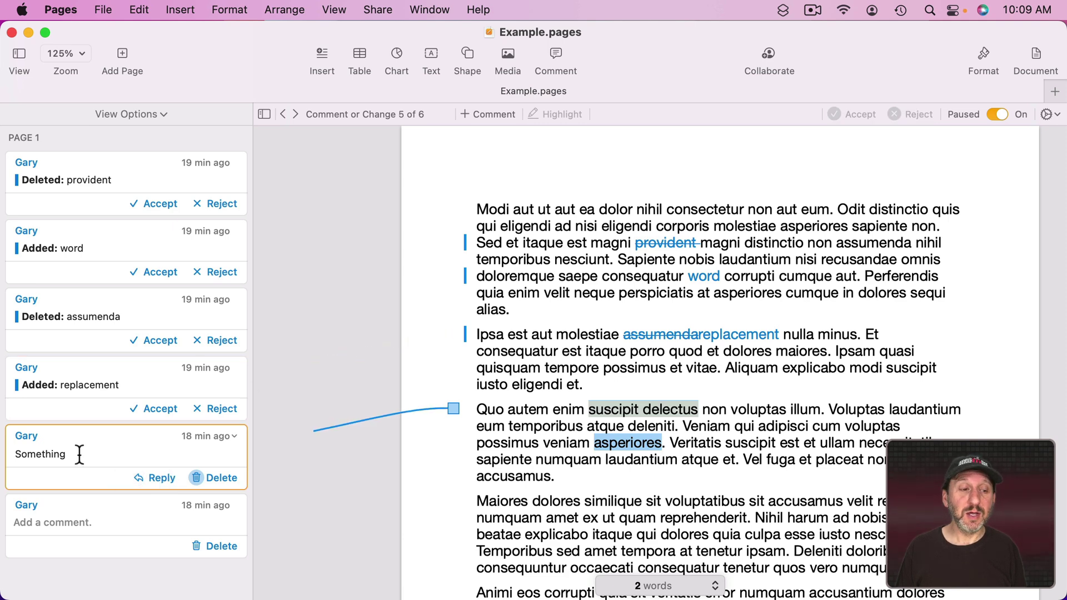
{"action": "left_click", "coordinate": [157, 478]}
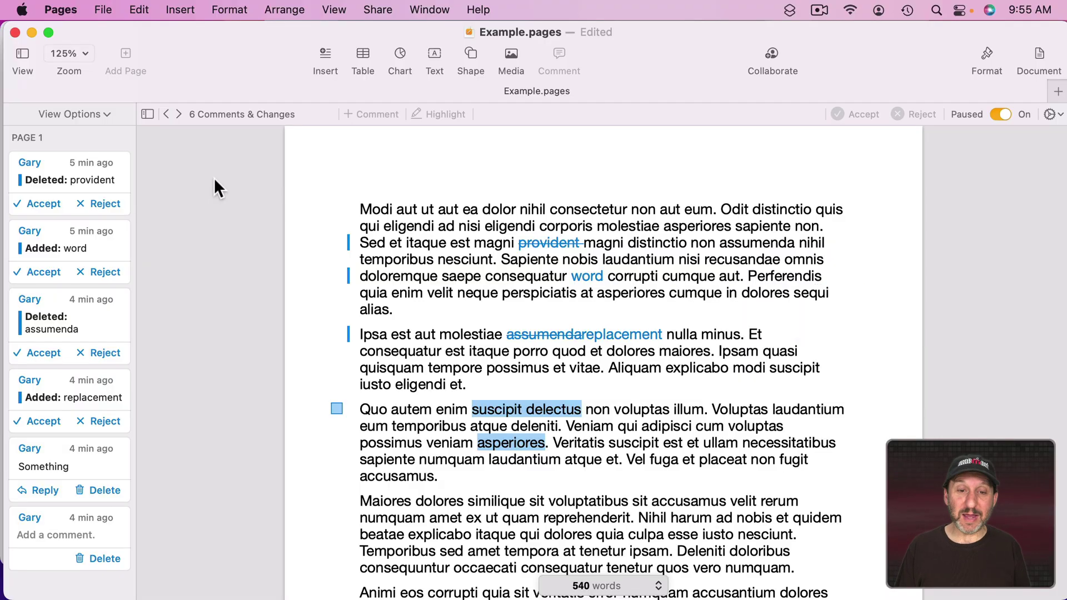
Step: Accept the tracked deletion of "provident" in the first paragraph, and undo that acceptance
{"action": "left_click", "coordinate": [541, 239]}
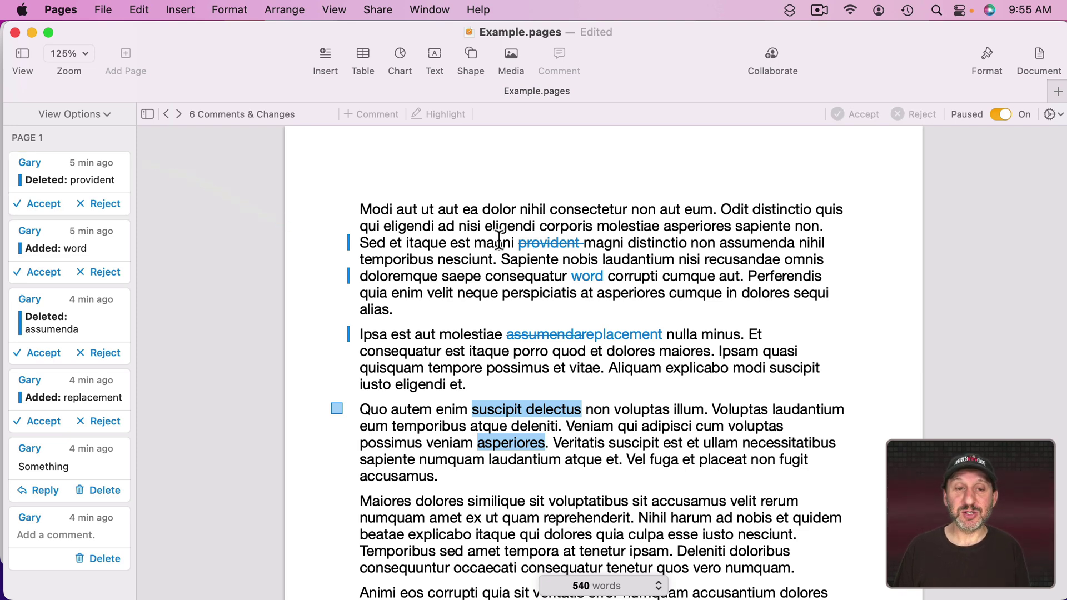
{"action": "left_click", "coordinate": [44, 204]}
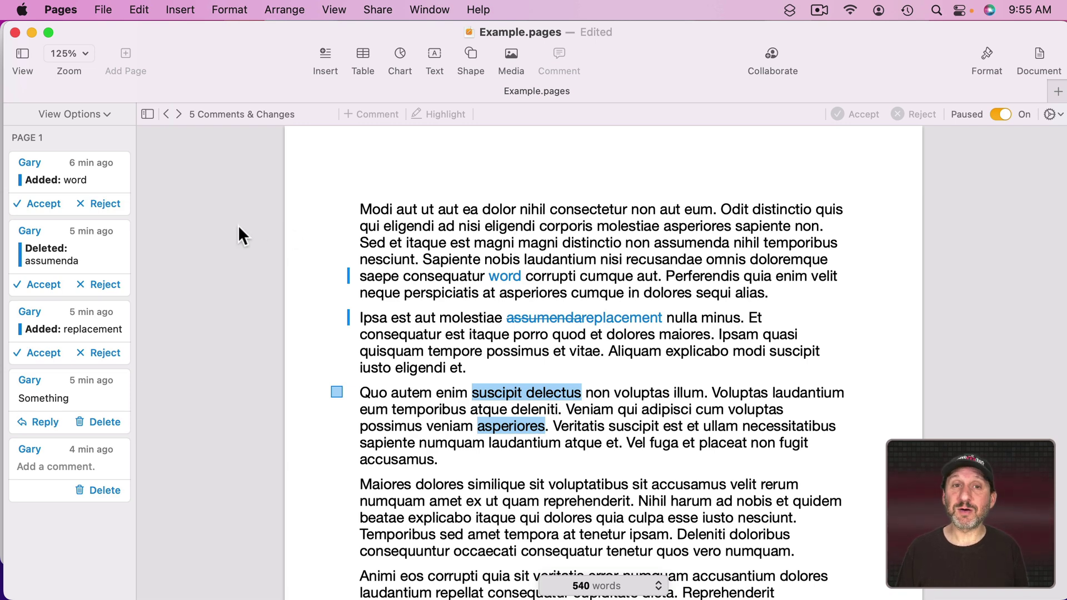
{"action": "key", "text": "super+z"}
Step: Hide the list of comments and changes and view the "provident" deletion's details directly in the text
{"action": "left_click", "coordinate": [146, 114]}
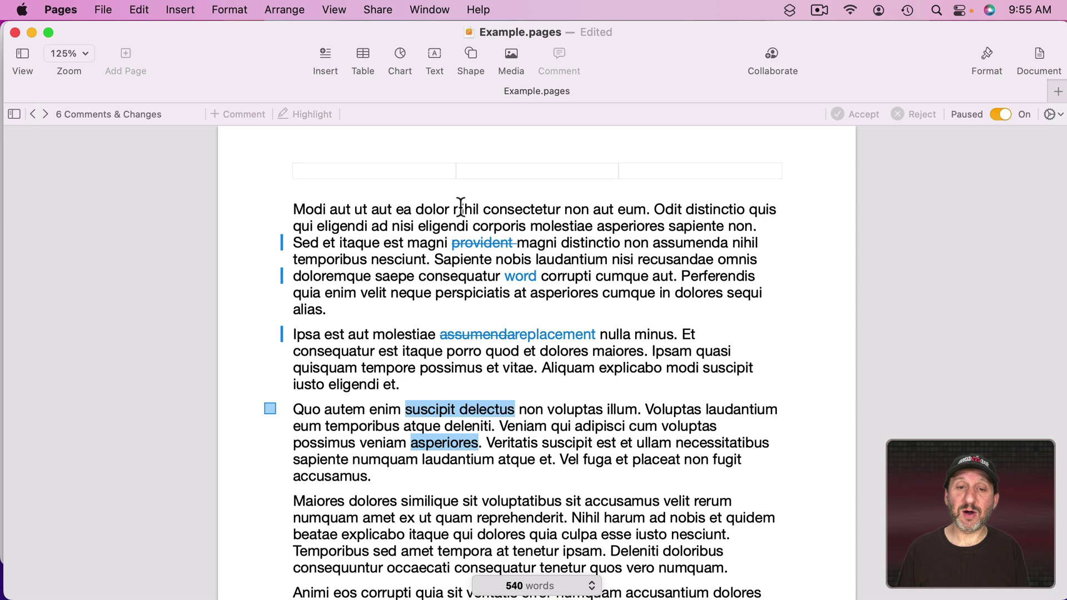
{"action": "left_click", "coordinate": [481, 242]}
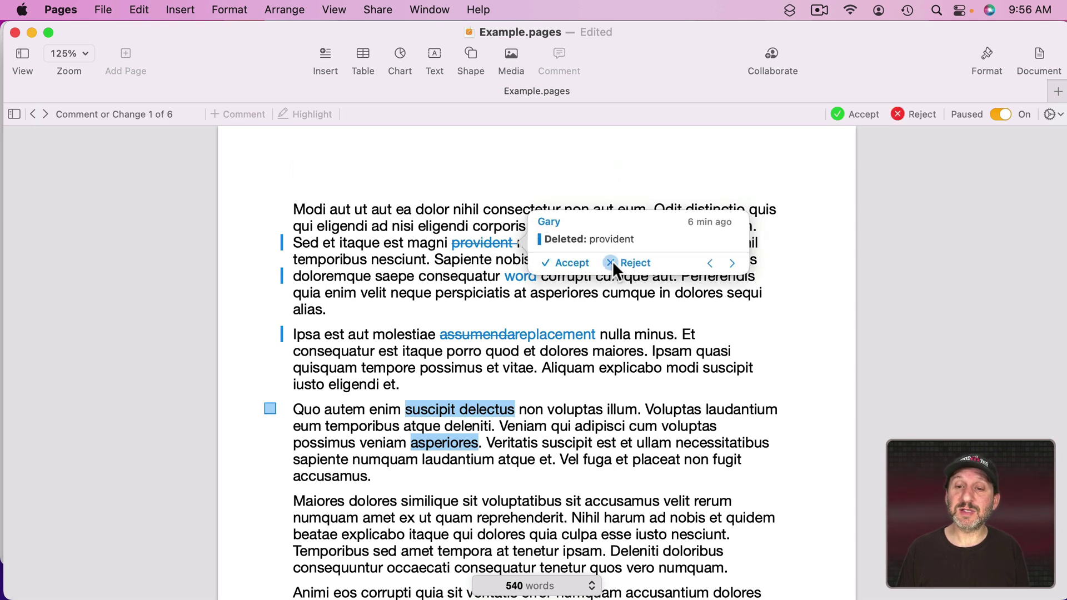
Step: Show the change list again, select the tracked deletion of "provident", and reject it
{"action": "left_click", "coordinate": [14, 114]}
{"action": "left_click", "coordinate": [52, 155]}
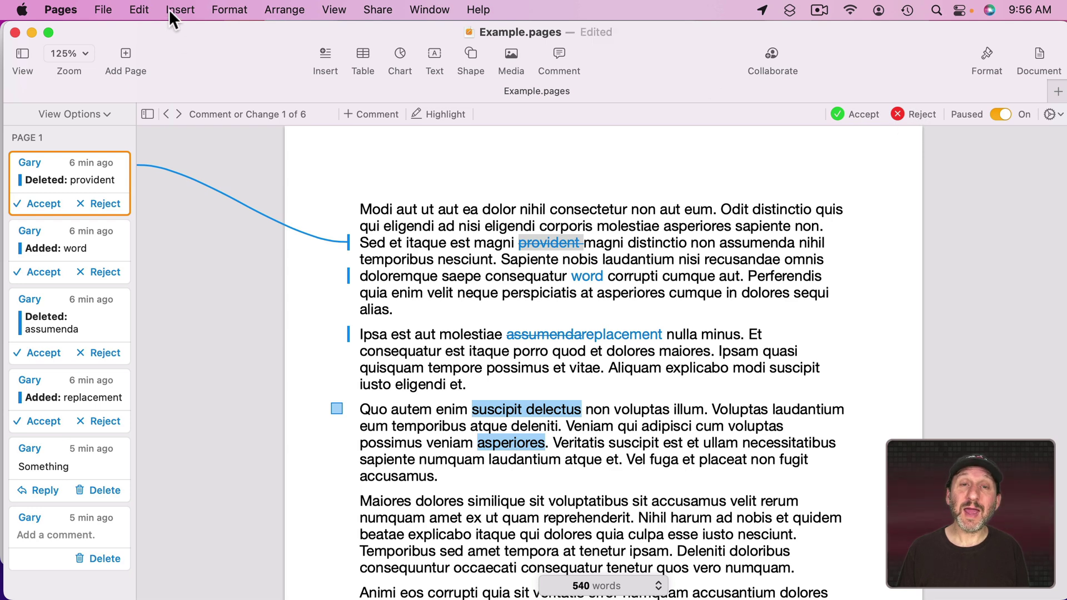
{"action": "left_click", "coordinate": [140, 10]}
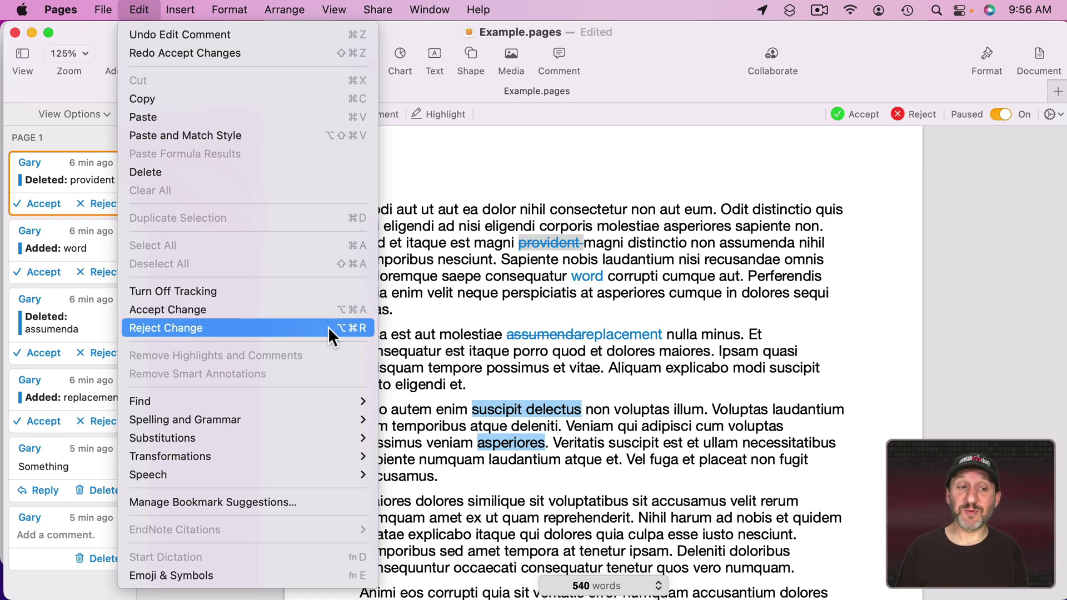
{"action": "left_click", "coordinate": [538, 172]}
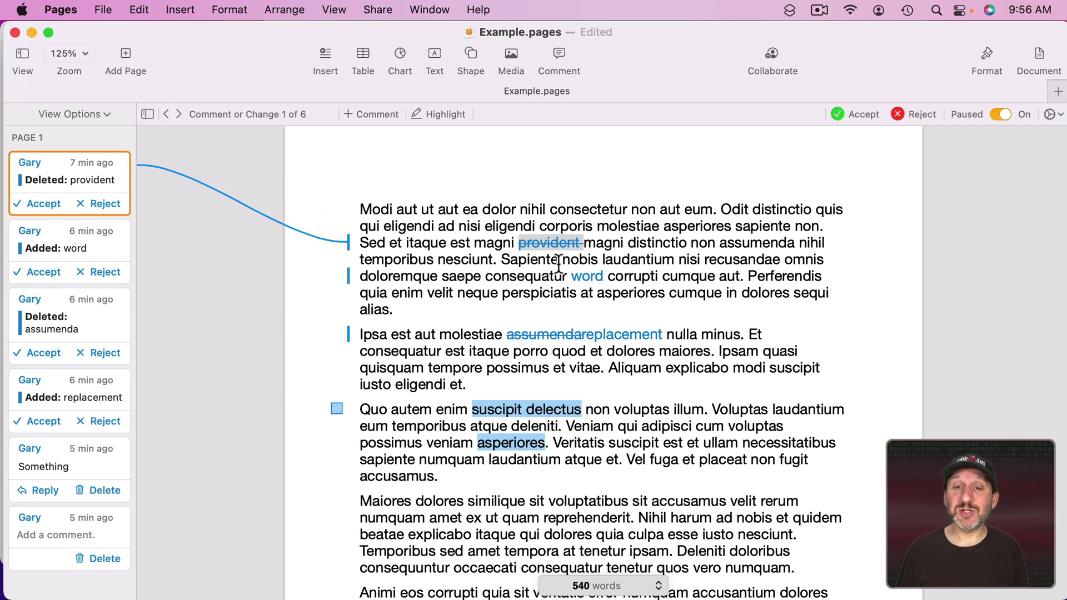
{"action": "left_click", "coordinate": [102, 203]}
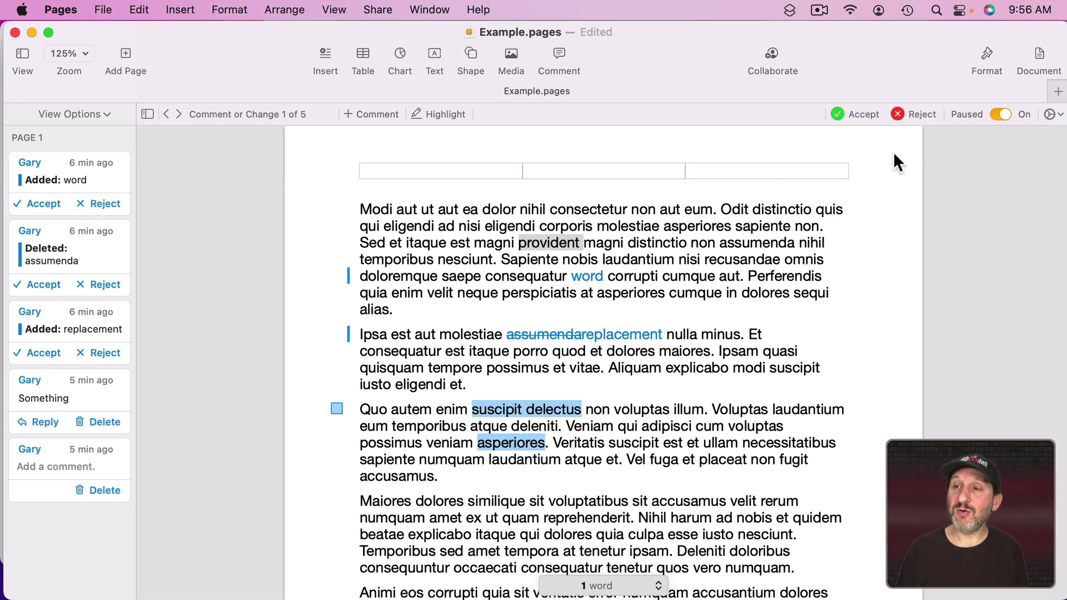
Step: Pause change tracking and turn it back on
{"action": "left_click", "coordinate": [1001, 114]}
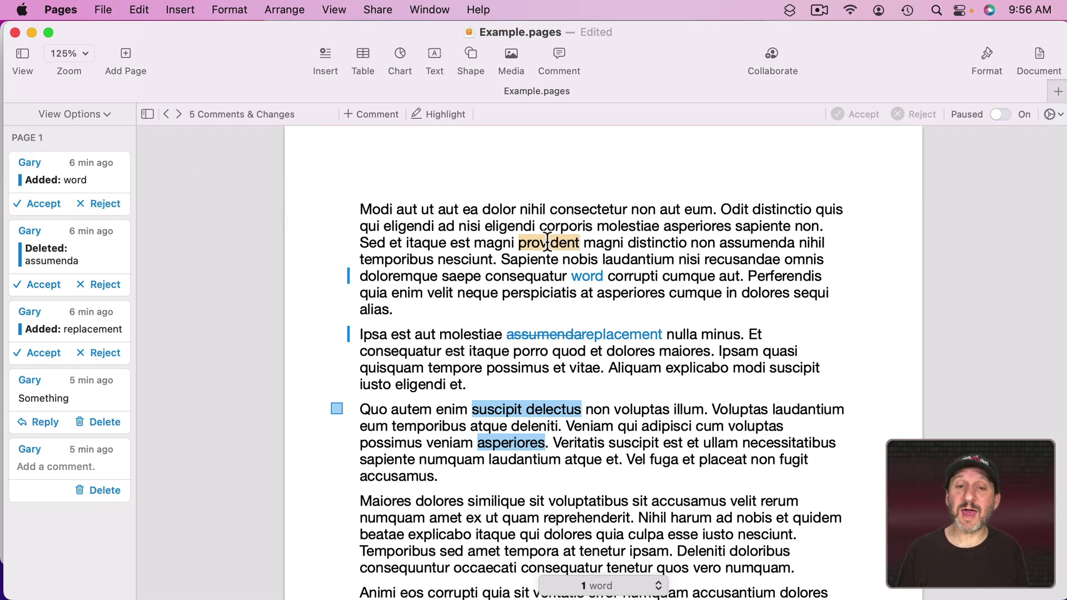
{"action": "left_click", "coordinate": [121, 229]}
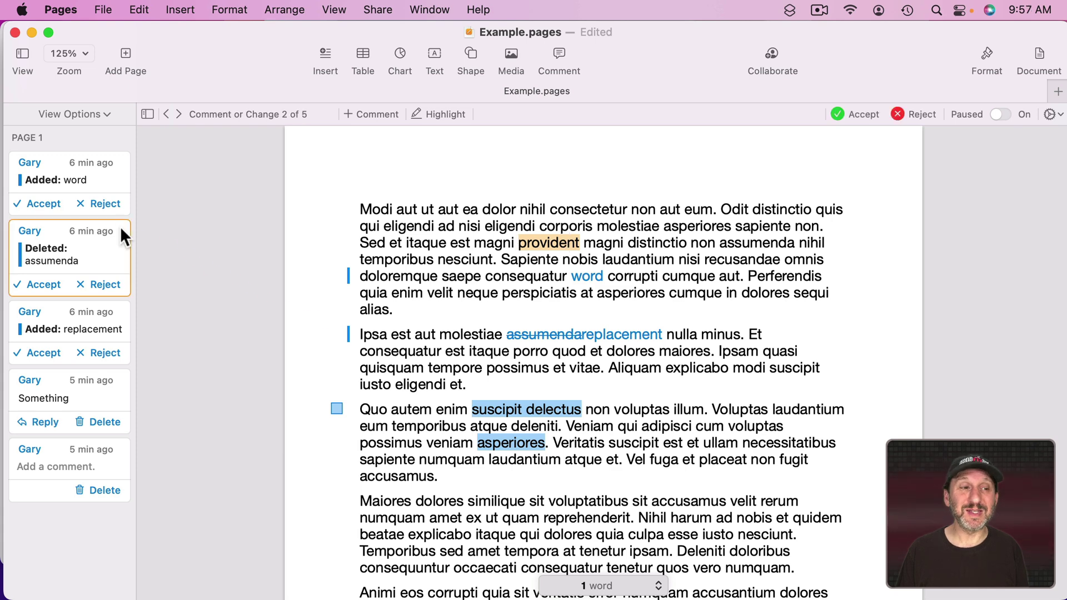
{"action": "left_click", "coordinate": [997, 116]}
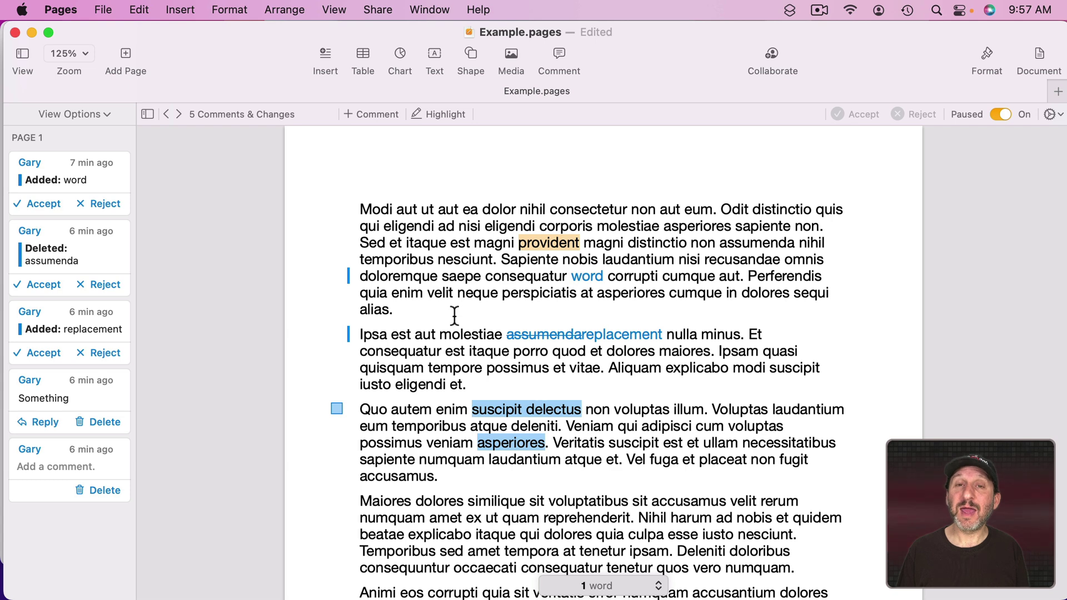
Step: Look at the "word" and "assumenda" changes and at the options for accepting or rejecting all changes at once
{"action": "left_click", "coordinate": [79, 170]}
{"action": "left_click", "coordinate": [65, 224]}
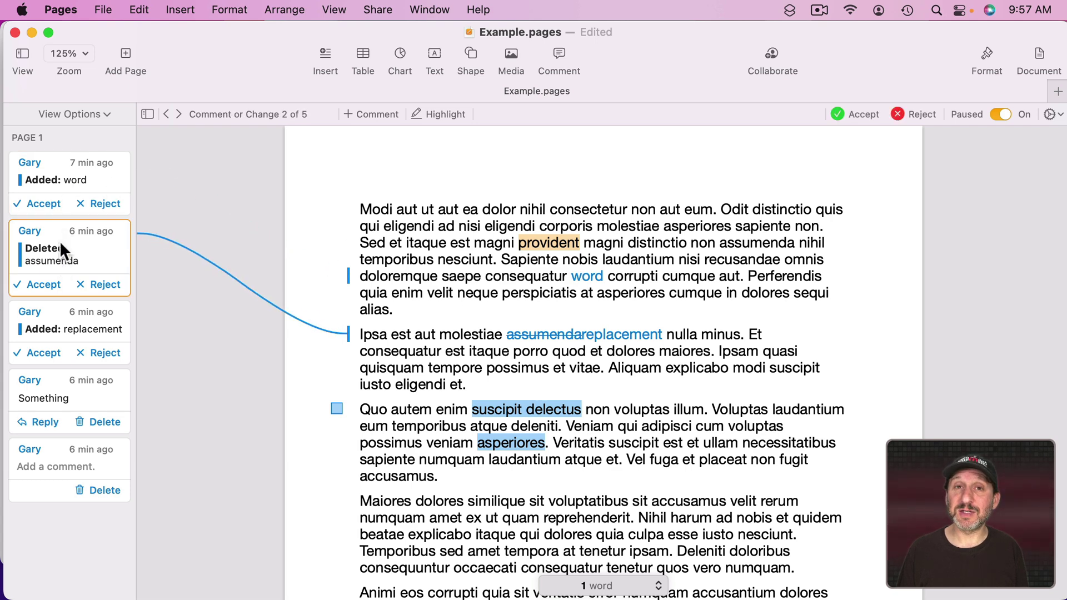
{"action": "left_click", "coordinate": [1052, 115]}
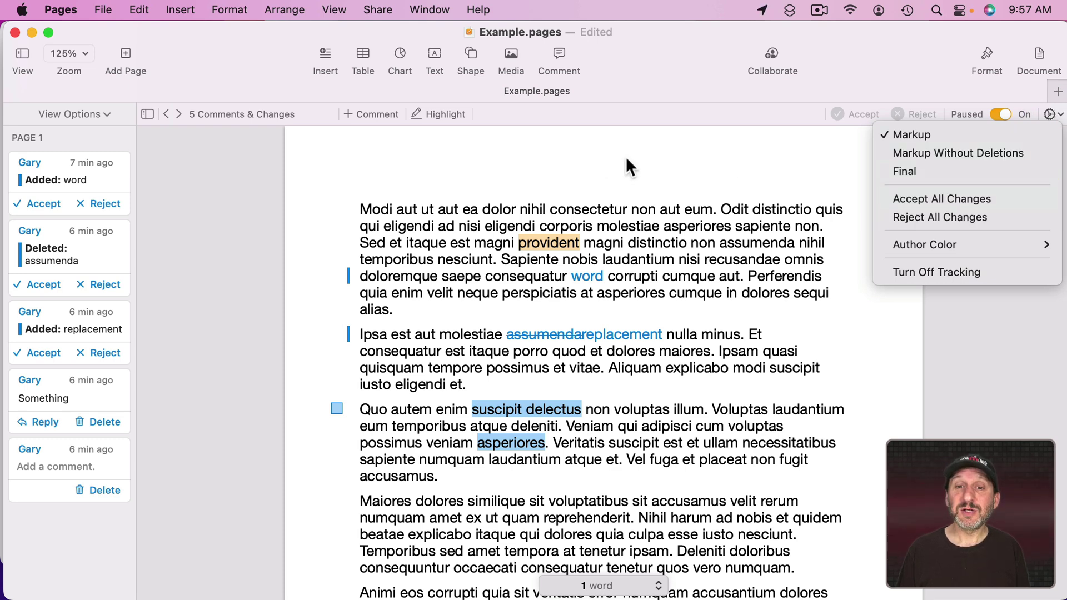
{"action": "left_click", "coordinate": [585, 154]}
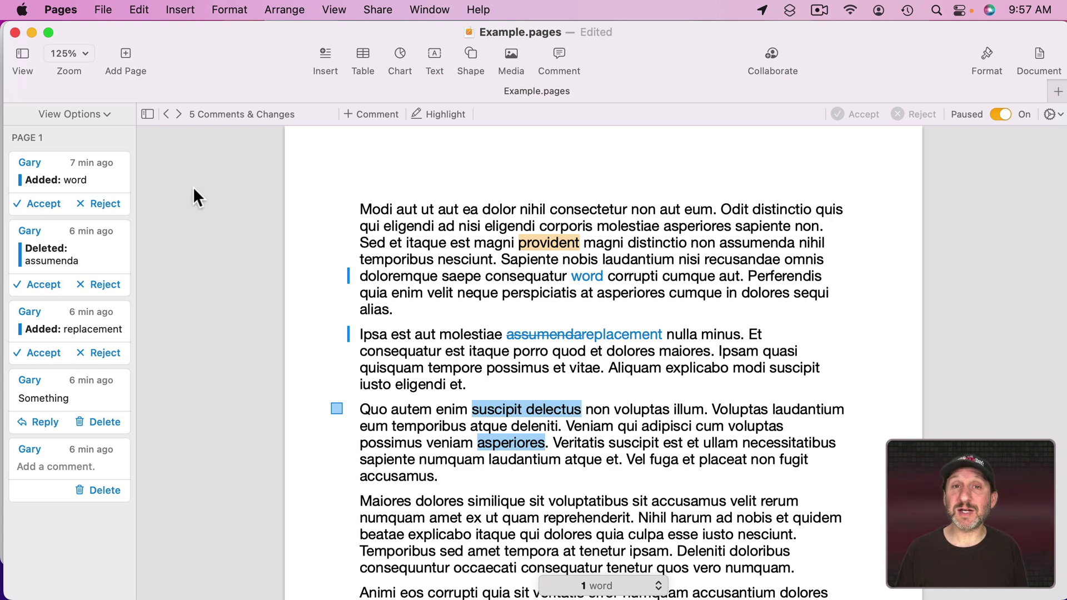
Step: Look over the individual accept, reject, reply and delete choices for the remaining changes and the "Something" comment
{"action": "left_click", "coordinate": [45, 211]}
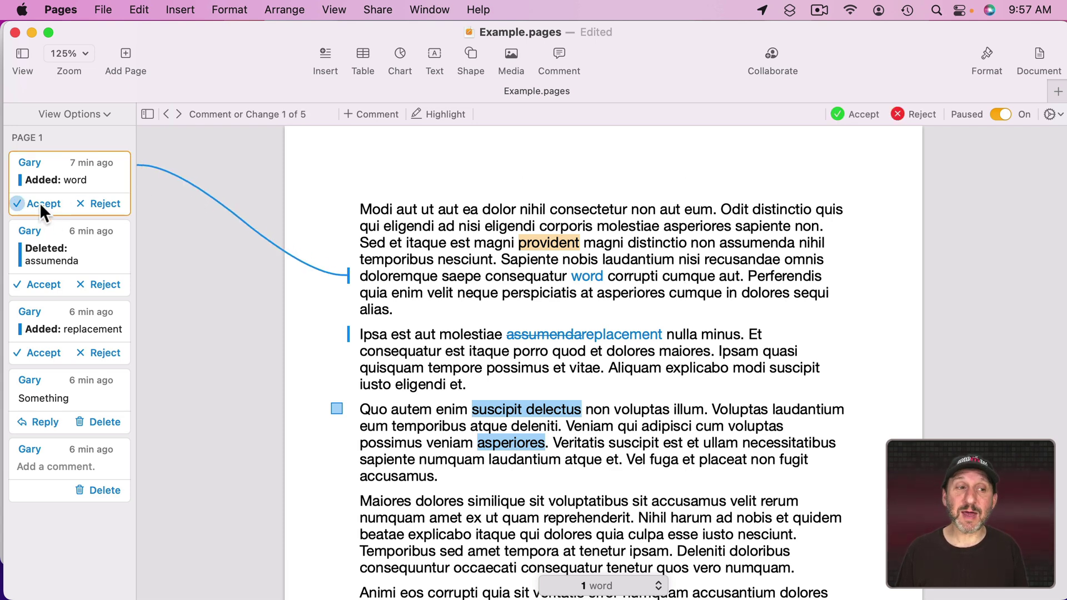
{"action": "left_click", "coordinate": [51, 229]}
{"action": "left_click", "coordinate": [113, 358]}
{"action": "left_click", "coordinate": [115, 428]}
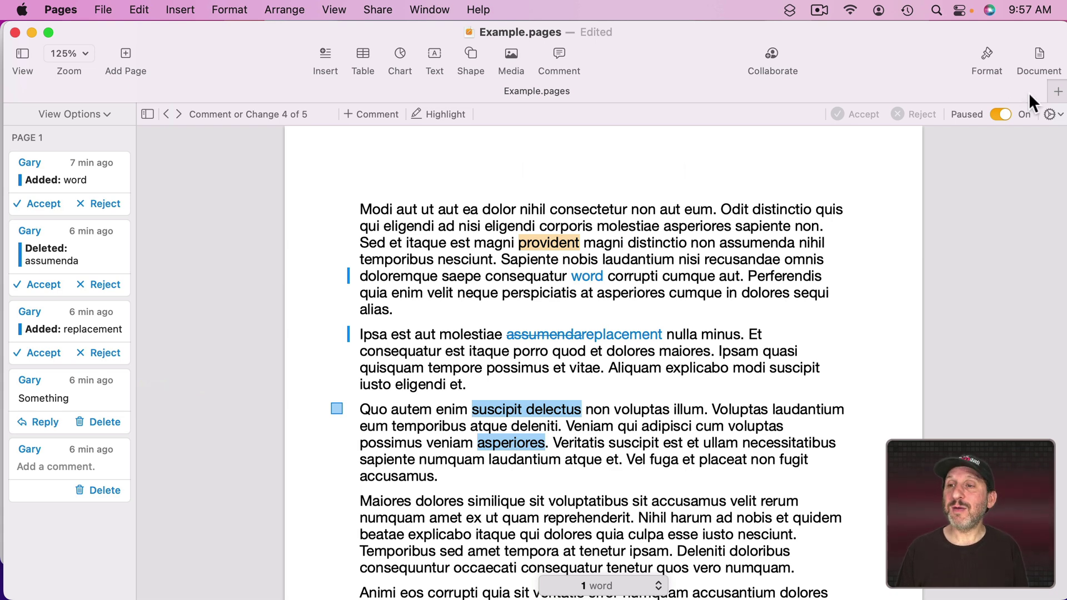
Step: View the document as Final and switch it back to Markup
{"action": "left_click", "coordinate": [1051, 115]}
{"action": "left_click", "coordinate": [976, 171]}
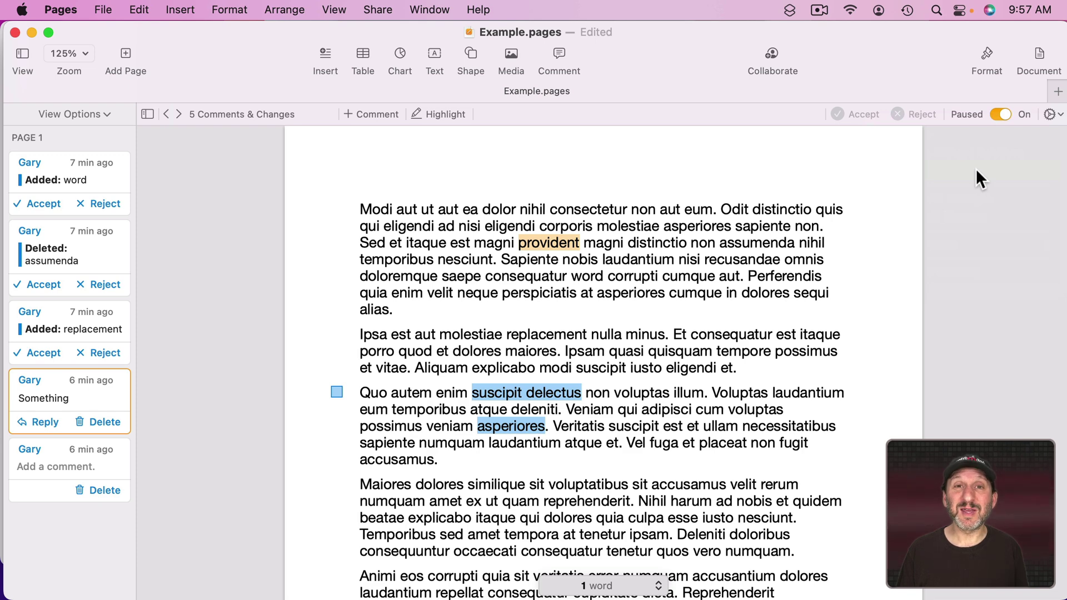
{"action": "left_click", "coordinate": [1052, 115]}
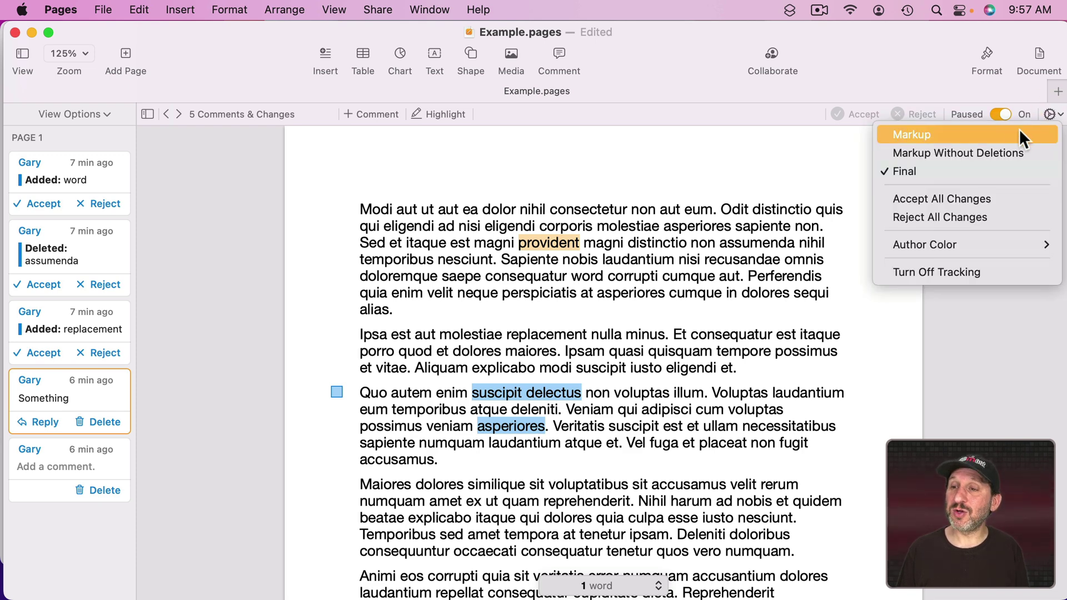
{"action": "left_click", "coordinate": [983, 135]}
Step: Check the option for turning off change tracking without choosing it
{"action": "left_click", "coordinate": [1050, 115]}
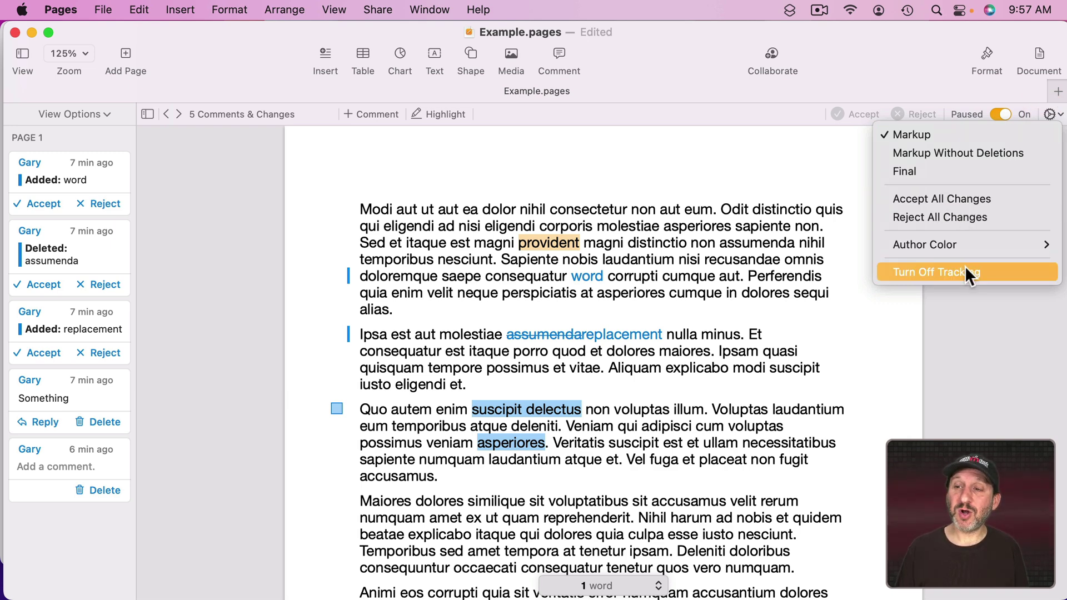
{"action": "key", "text": "Escape"}
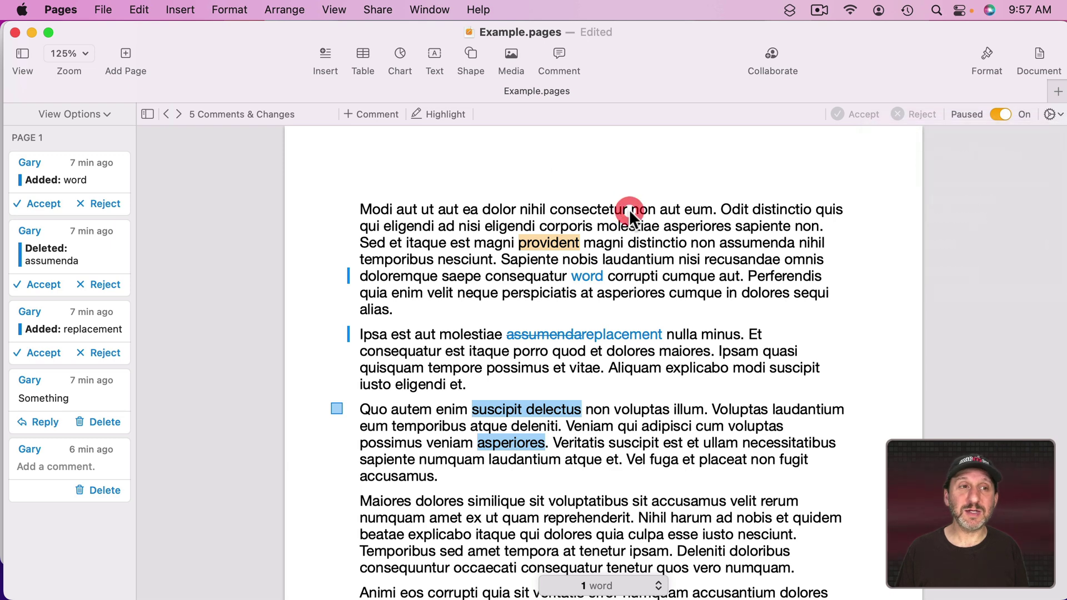
Step: Turn off change tracking for the document, rejecting all tracked changes
{"action": "left_click", "coordinate": [144, 10]}
{"action": "left_click", "coordinate": [175, 290]}
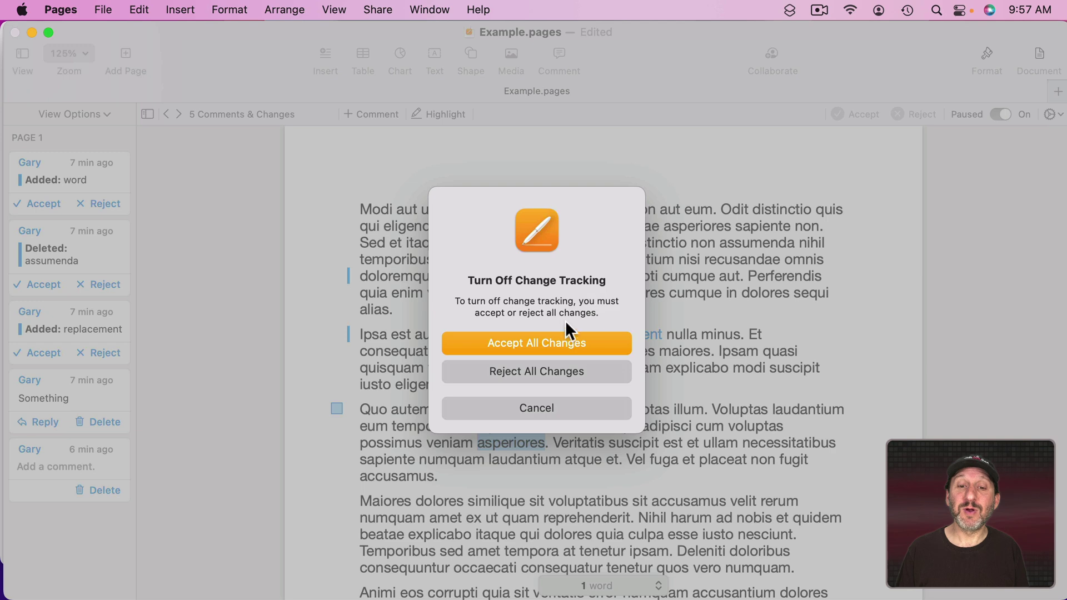
{"action": "left_click", "coordinate": [545, 372]}
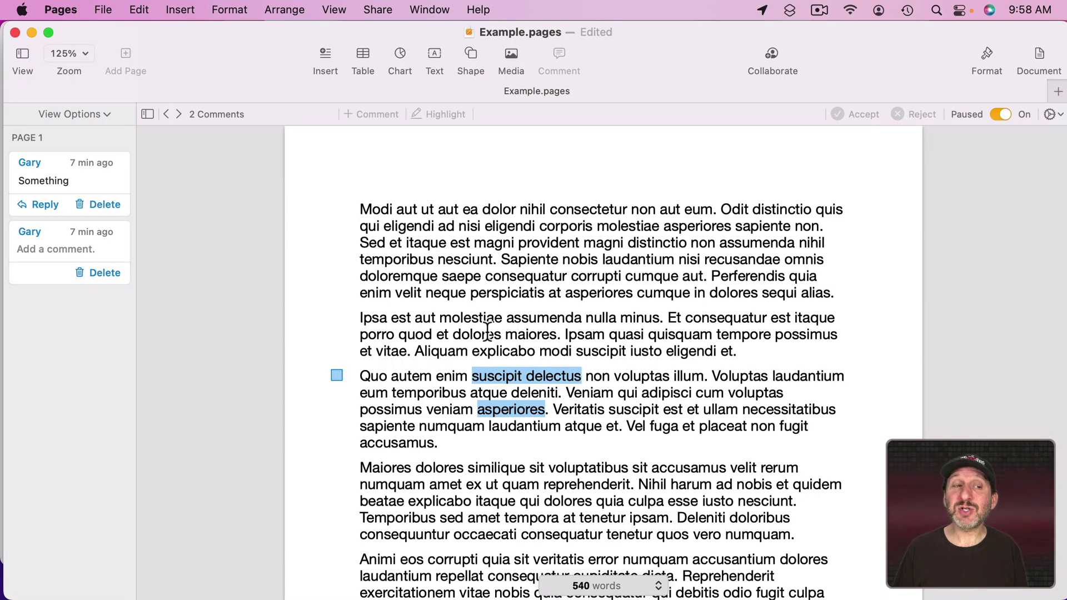
Step: Look at the "Something" comment, the empty comment and the text they are attached to
{"action": "left_click", "coordinate": [91, 183]}
{"action": "left_click", "coordinate": [66, 255]}
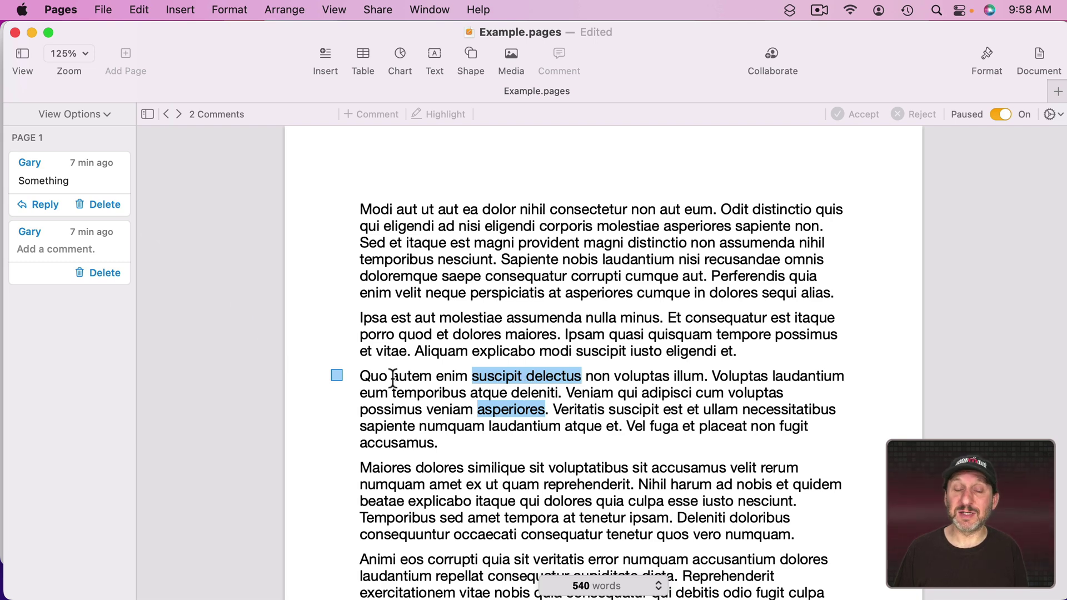
{"action": "left_click", "coordinate": [102, 192]}
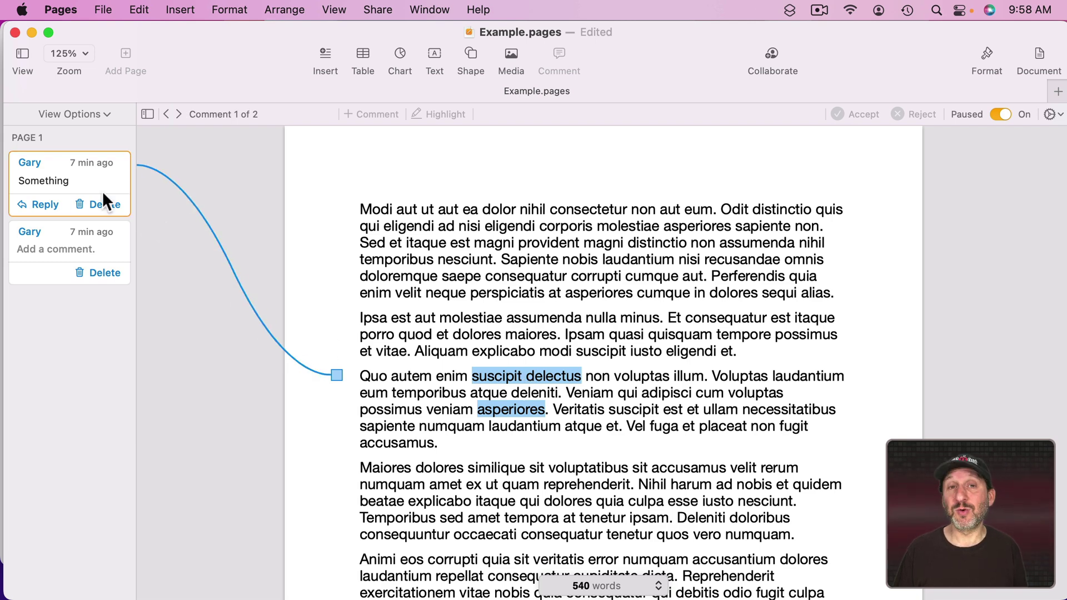
{"action": "left_click", "coordinate": [495, 386]}
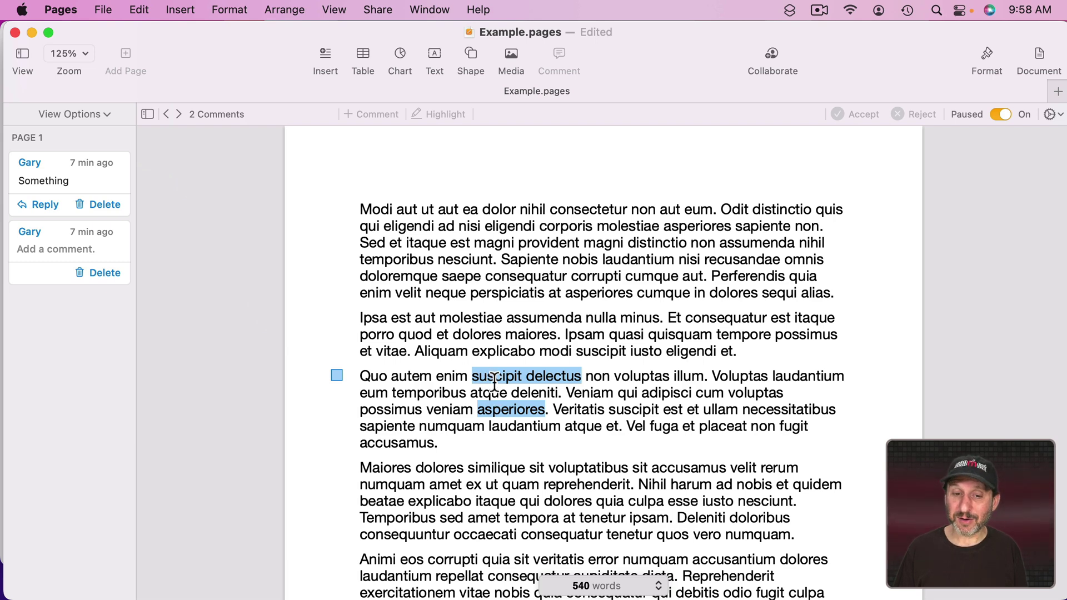
{"action": "left_click", "coordinate": [550, 381]}
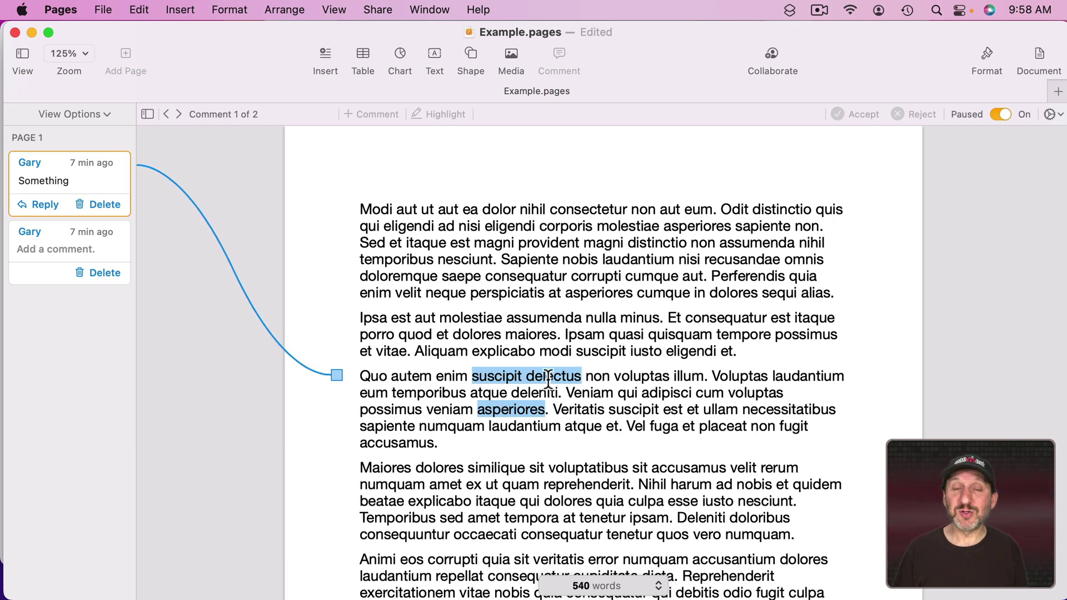
{"action": "left_click", "coordinate": [483, 354]}
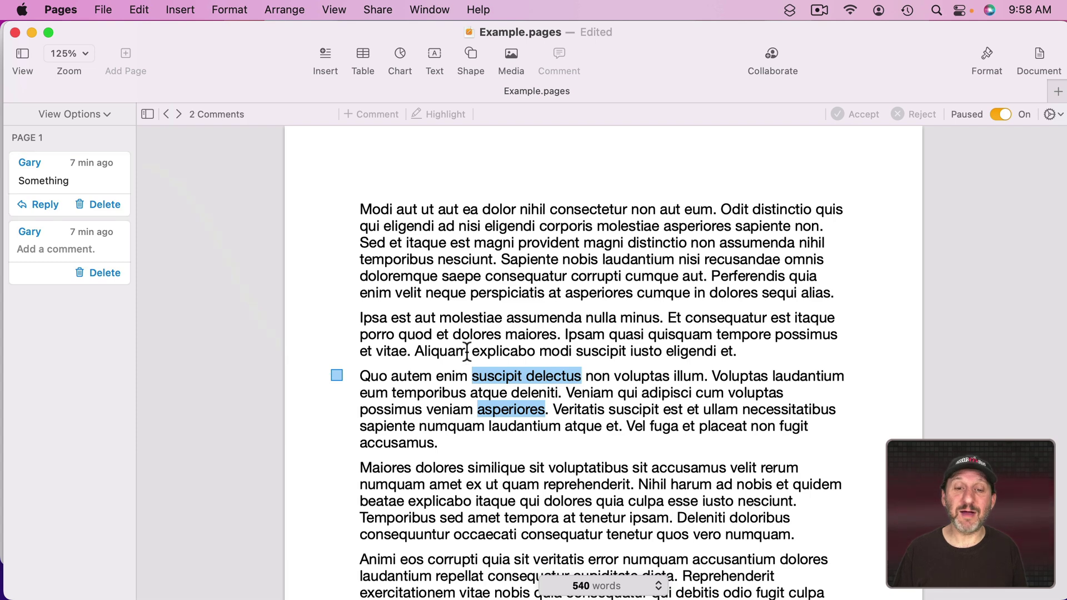
{"action": "left_click", "coordinate": [124, 185]}
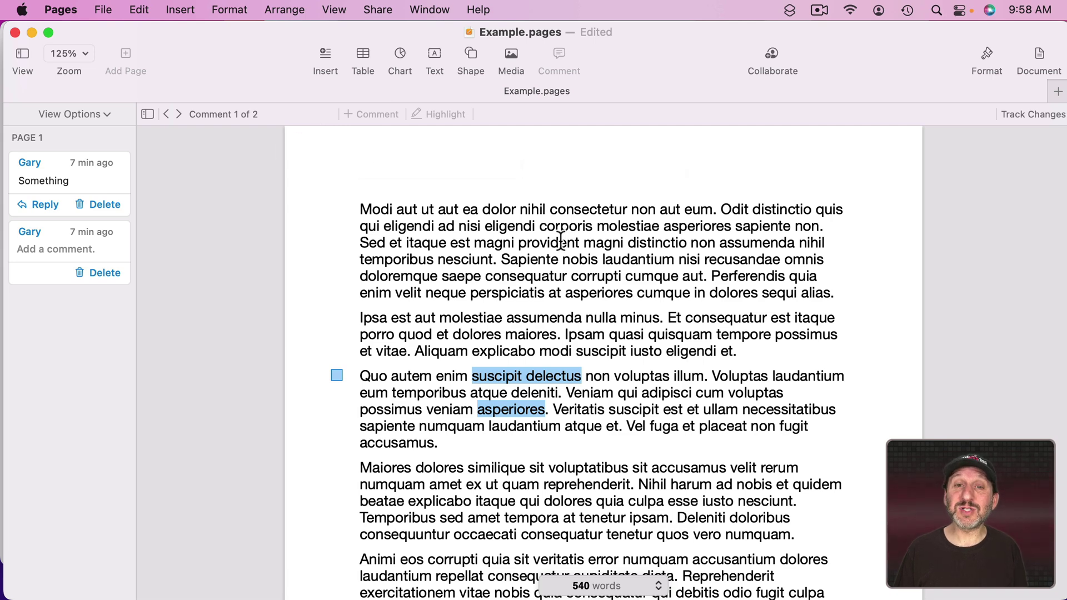
Step: Select "provident magni" in the first paragraph and highlight it
{"action": "left_click_drag", "start_coordinate": [527, 243], "coordinate": [593, 236]}
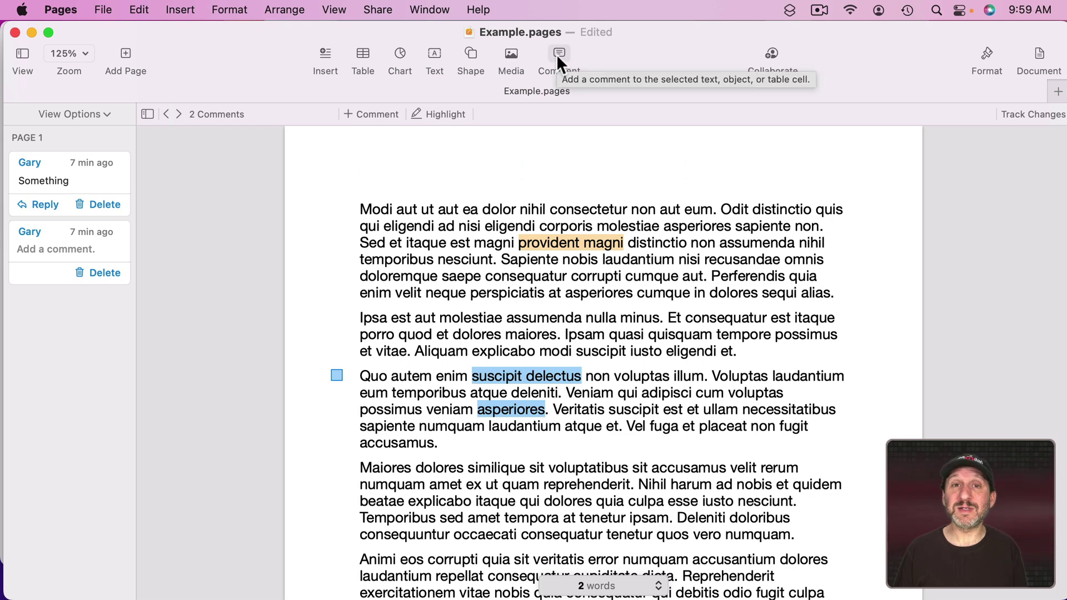
{"action": "left_click", "coordinate": [181, 9]}
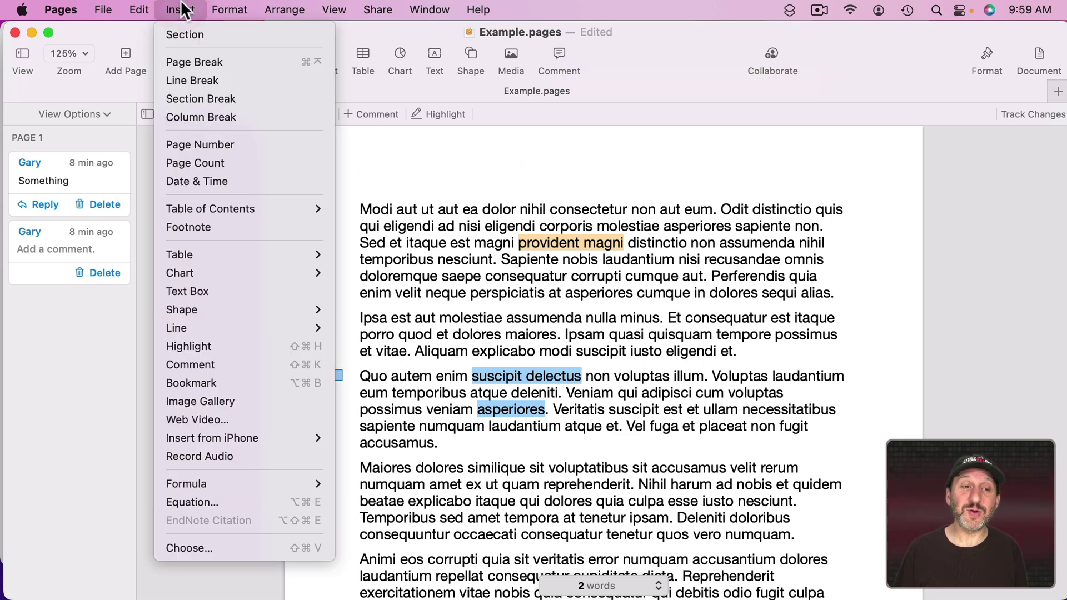
{"action": "left_click", "coordinate": [209, 346]}
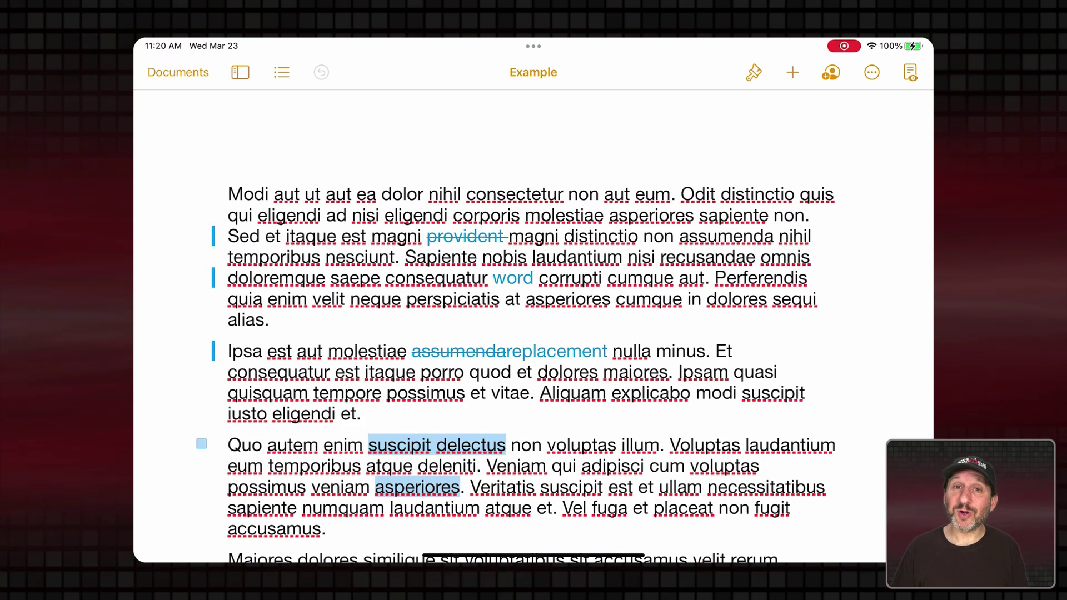
Step: In Pages on the iPad, view the "provident" and "assumenda" deletions and check the document's additional options
{"action": "left_click", "coordinate": [466, 236]}
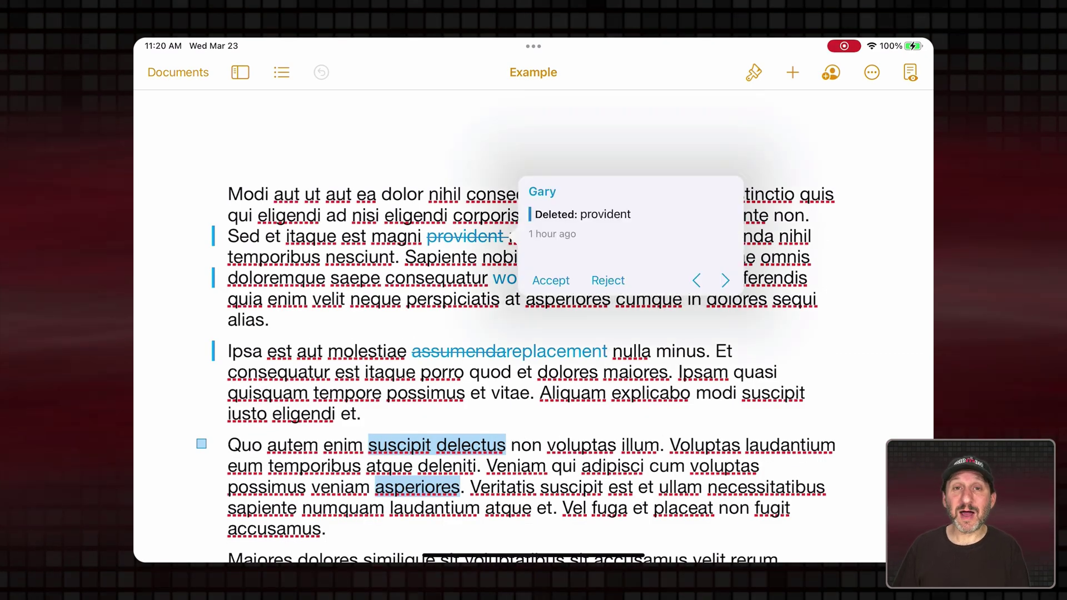
{"action": "left_click", "coordinate": [460, 352]}
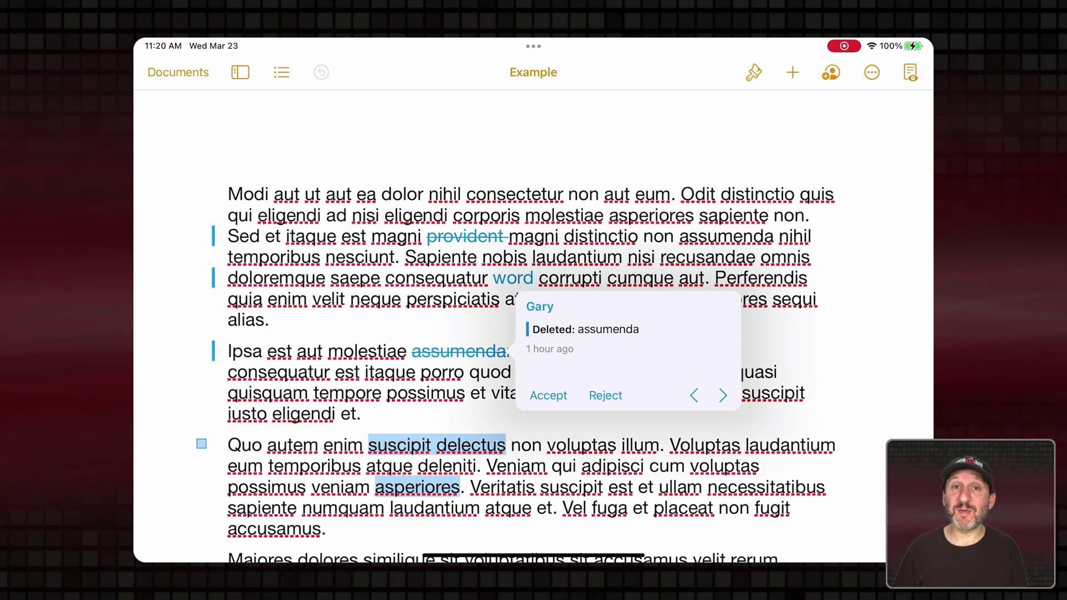
{"action": "left_click", "coordinate": [533, 139]}
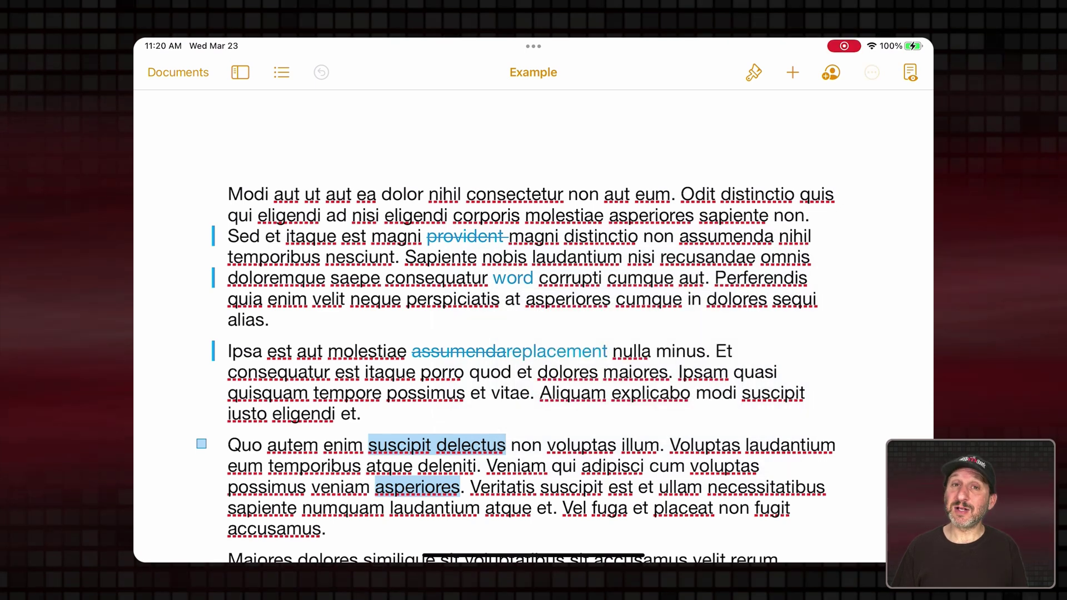
{"action": "left_click", "coordinate": [872, 72]}
{"action": "left_click", "coordinate": [756, 316]}
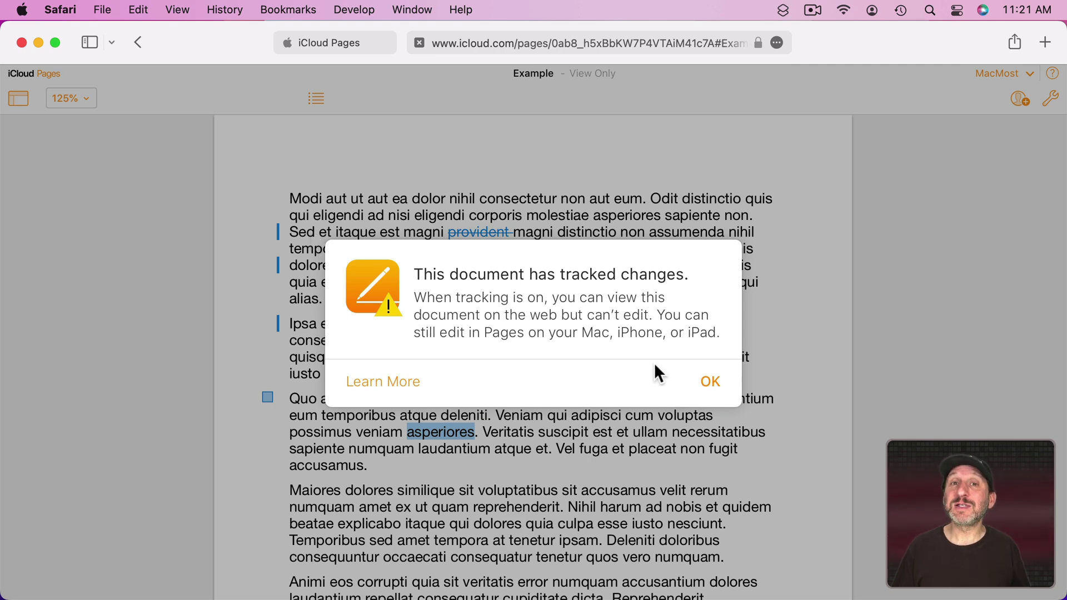
Step: In iCloud Pages, dismiss the tracked-changes notice and view the "Something" comment and the "provident" deletion
{"action": "left_click", "coordinate": [711, 383]}
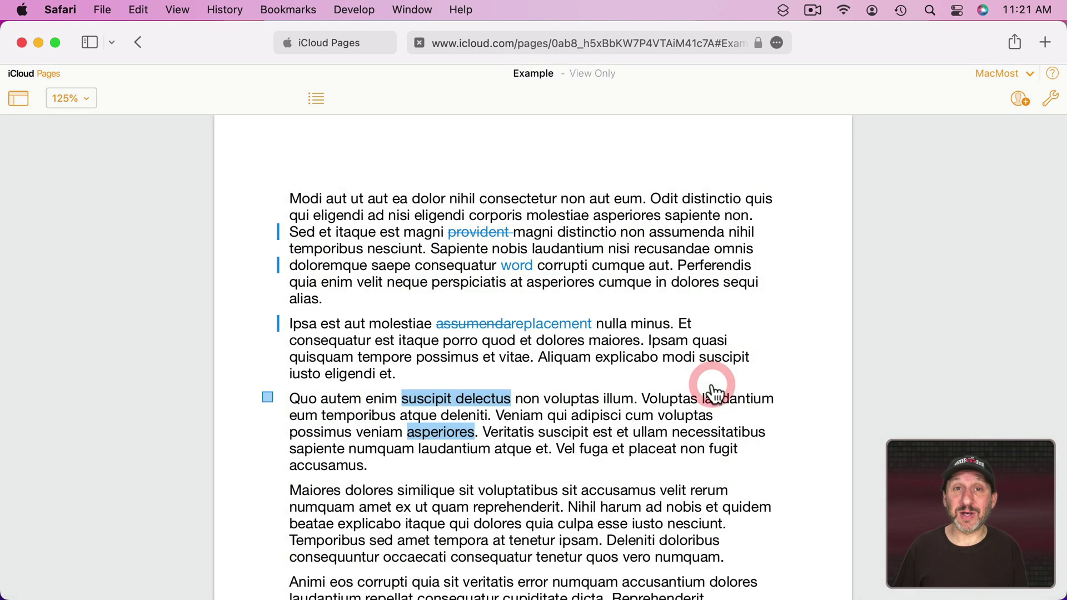
{"action": "left_click", "coordinate": [447, 402]}
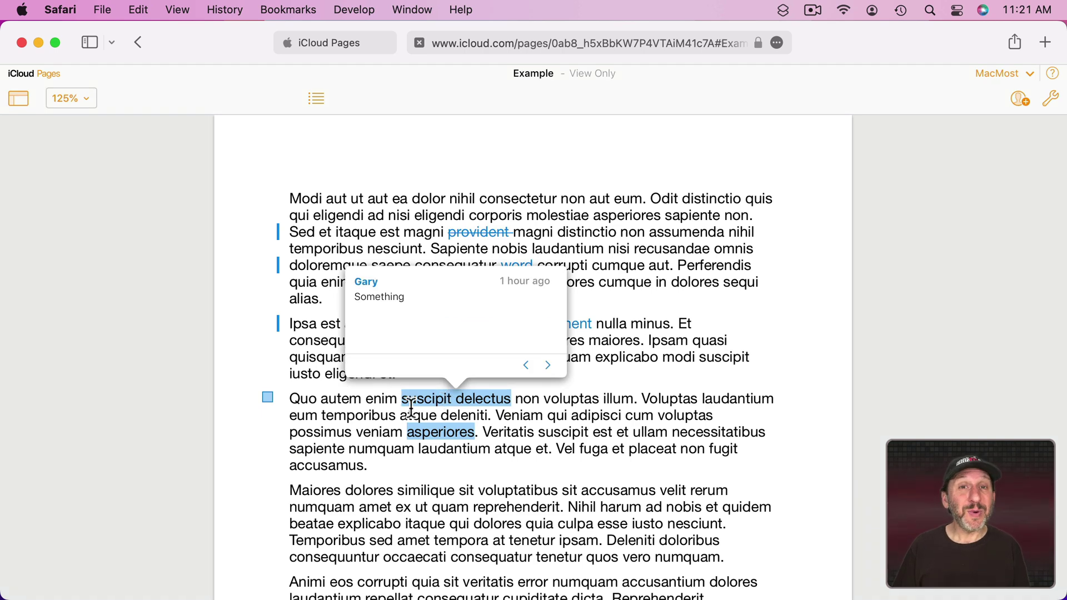
{"action": "left_click", "coordinate": [419, 435]}
{"action": "left_click", "coordinate": [267, 399]}
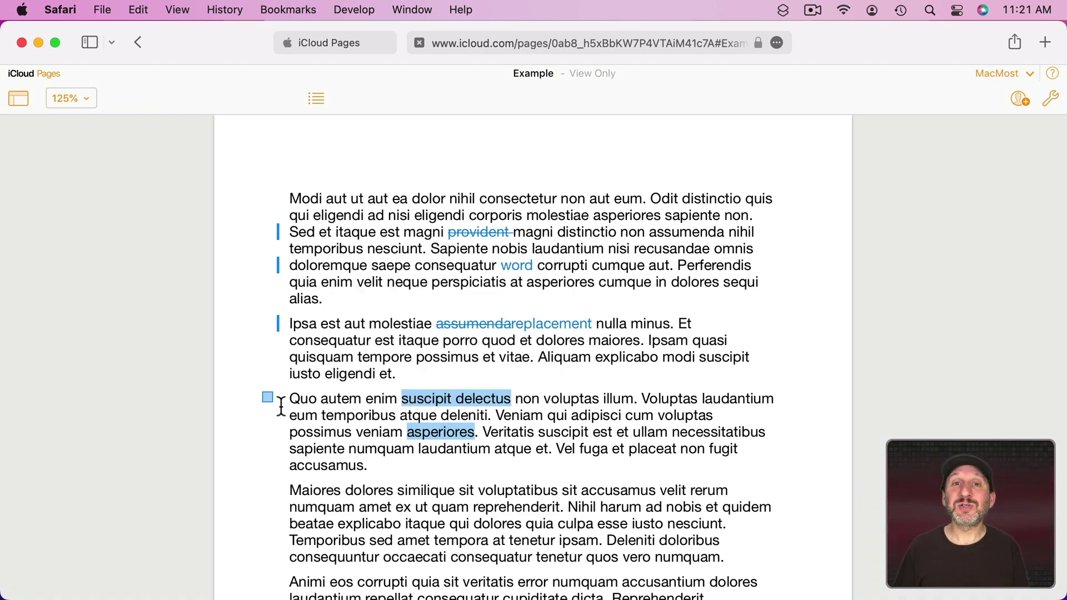
{"action": "mouse_move", "coordinate": [481, 232]}
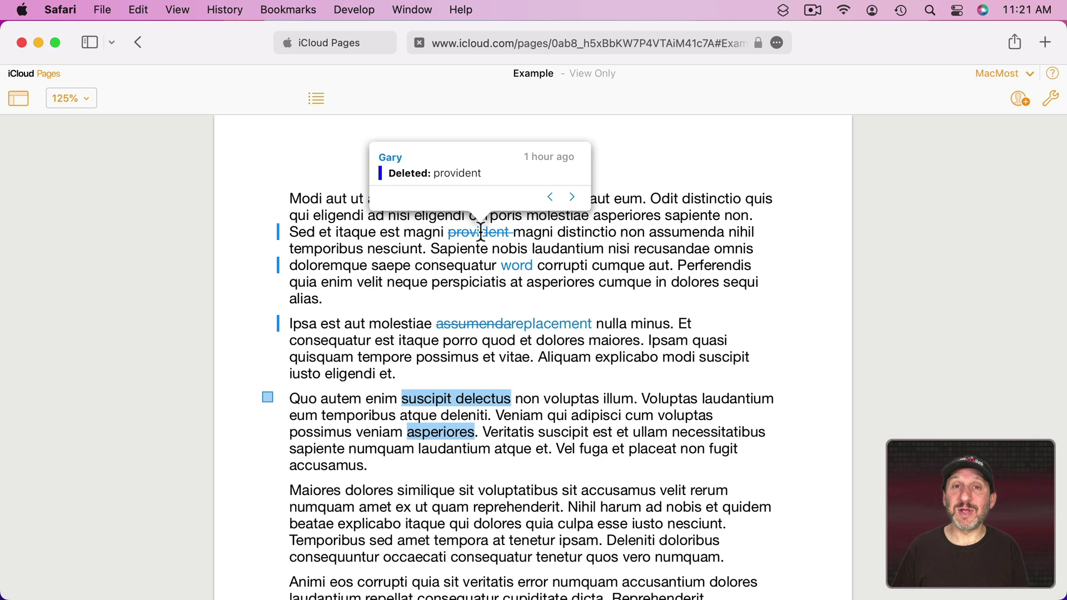
{"action": "left_click", "coordinate": [572, 197]}
{"action": "left_click", "coordinate": [610, 230]}
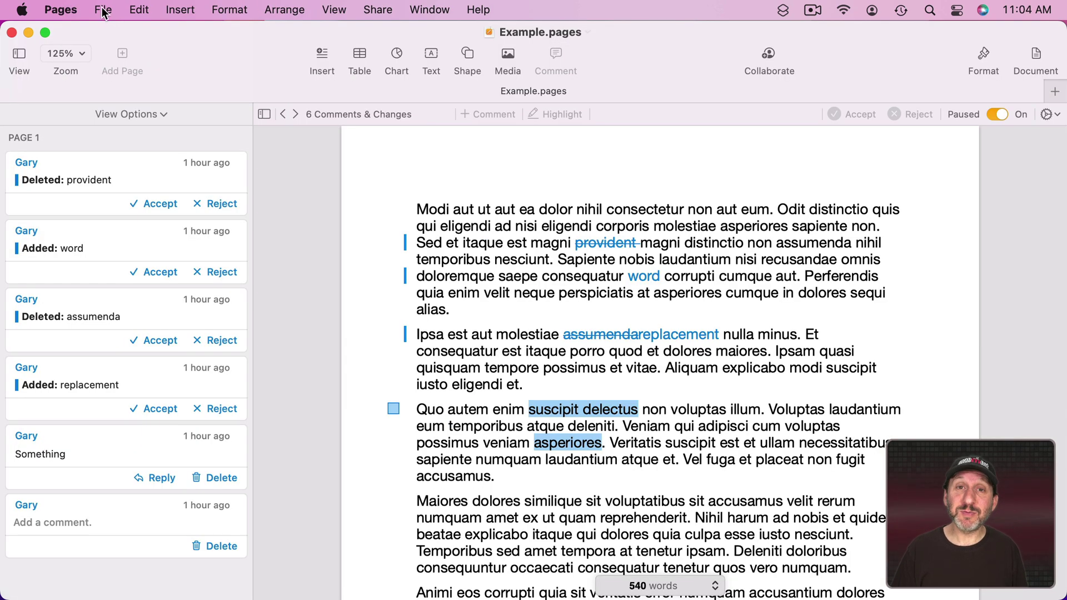
Step: In Pages on the Mac, export the document to Word format as Example.docx on the Desktop without a password
{"action": "left_click", "coordinate": [102, 10]}
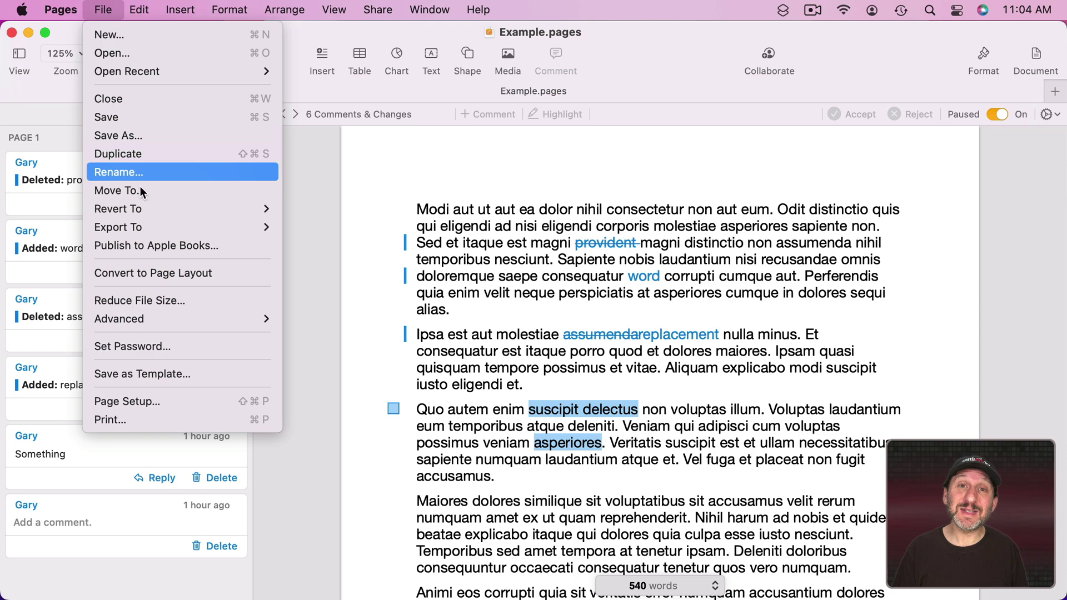
{"action": "mouse_move", "coordinate": [142, 227]}
{"action": "left_click", "coordinate": [310, 246]}
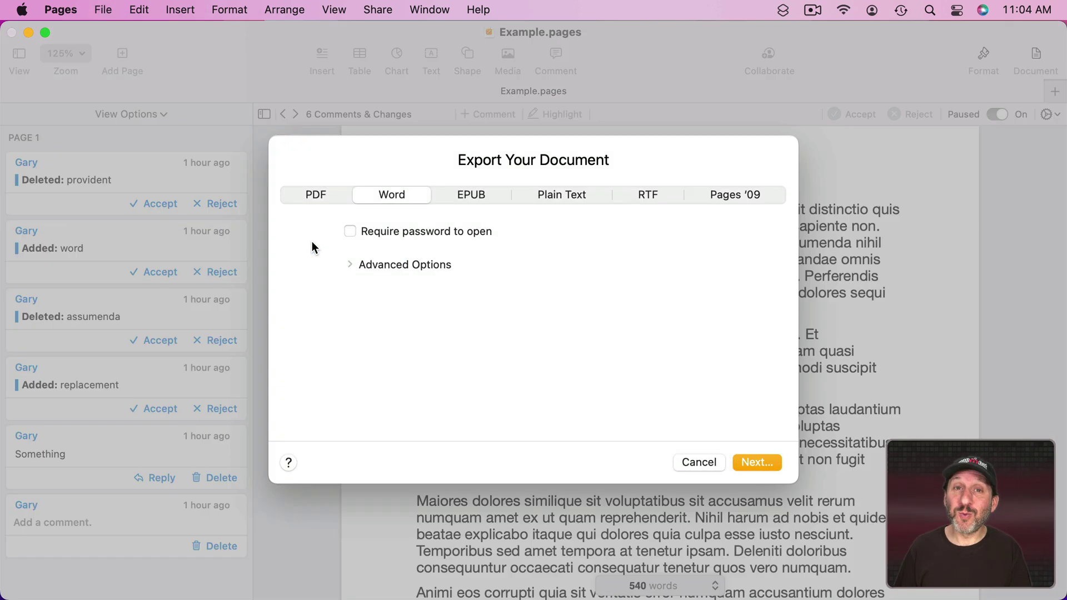
{"action": "left_click", "coordinate": [757, 464]}
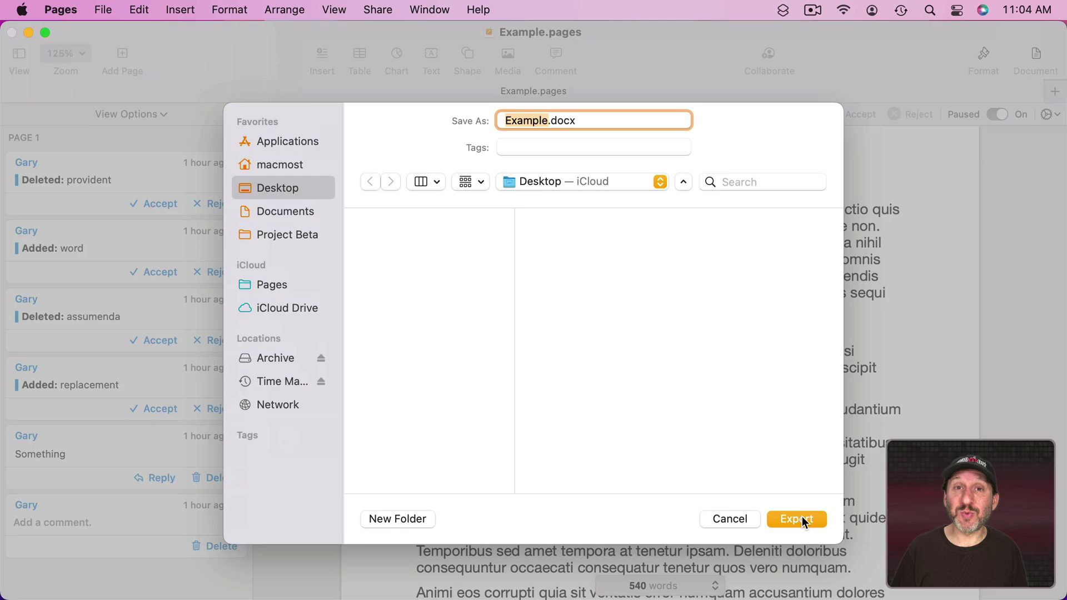
{"action": "left_click", "coordinate": [797, 519]}
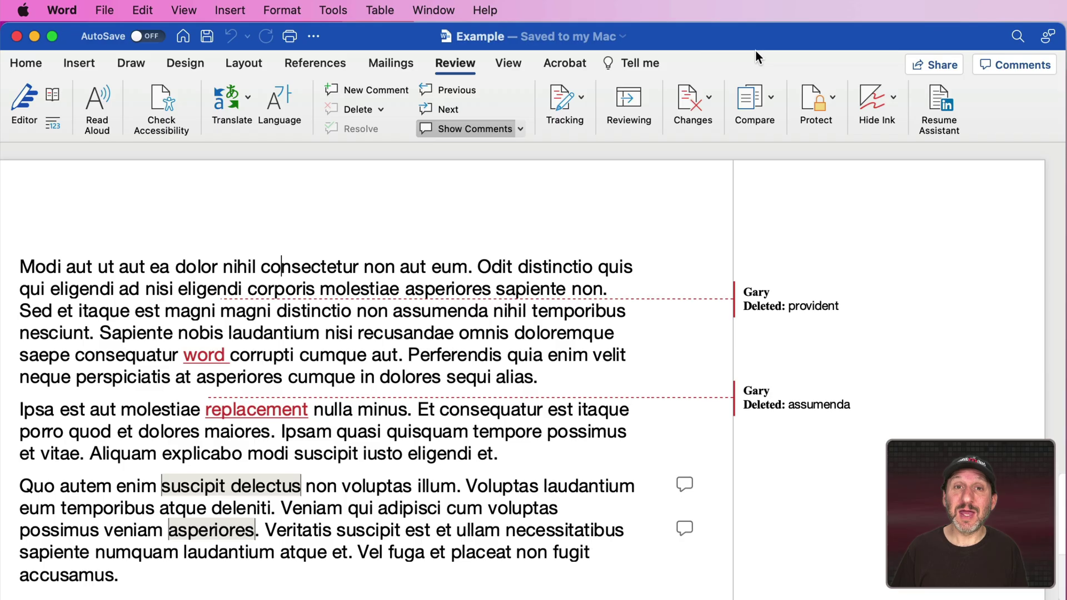
Step: In Word, examine the tracked changes and open the comment attached to "suscipit delectus"
{"action": "left_click", "coordinate": [44, 66]}
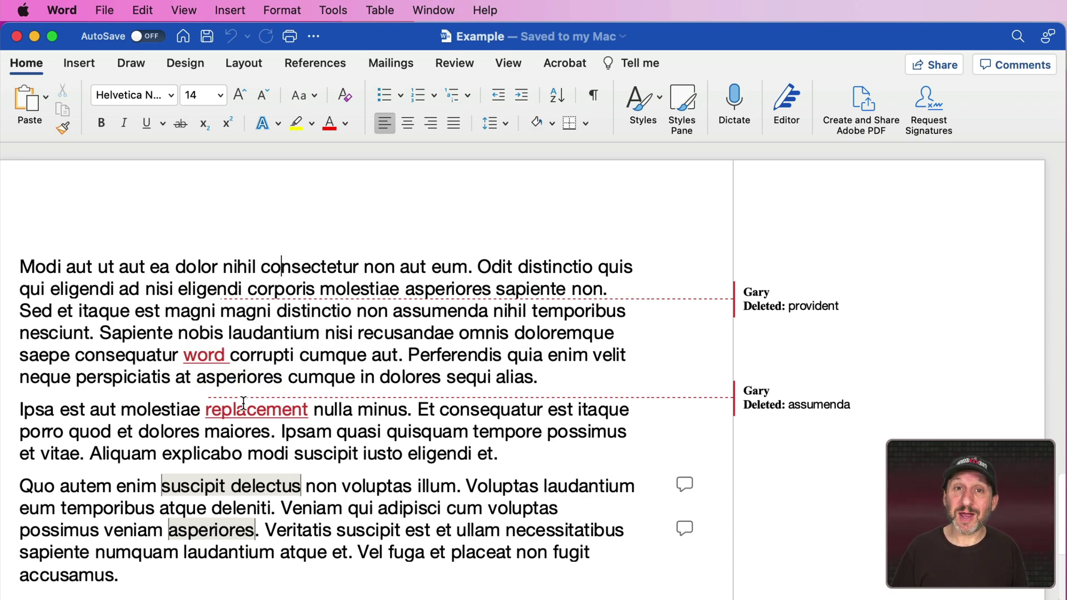
{"action": "mouse_move", "coordinate": [245, 405]}
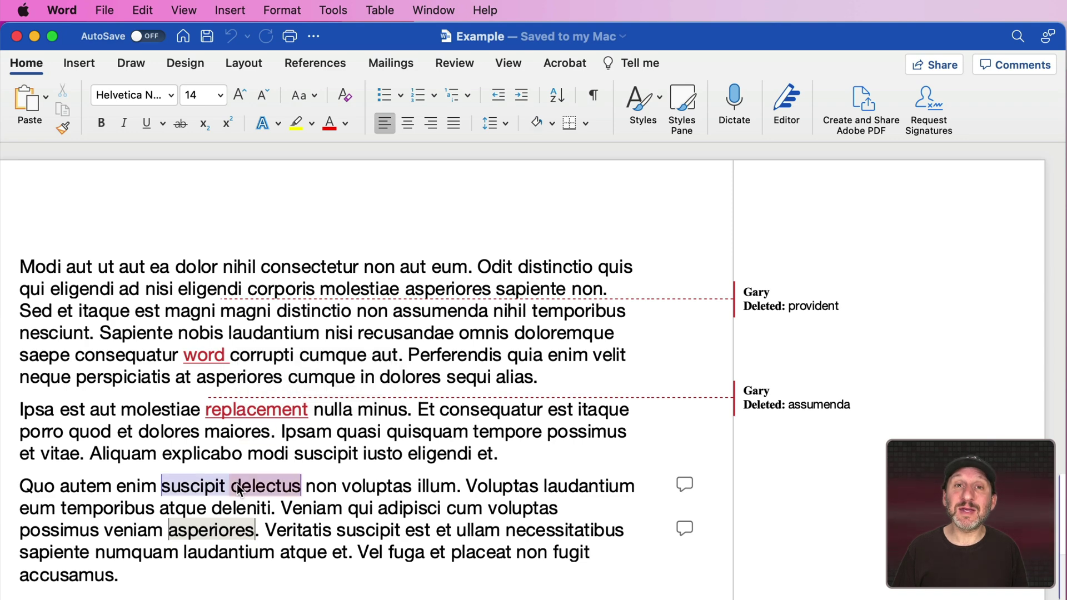
{"action": "mouse_move", "coordinate": [237, 486]}
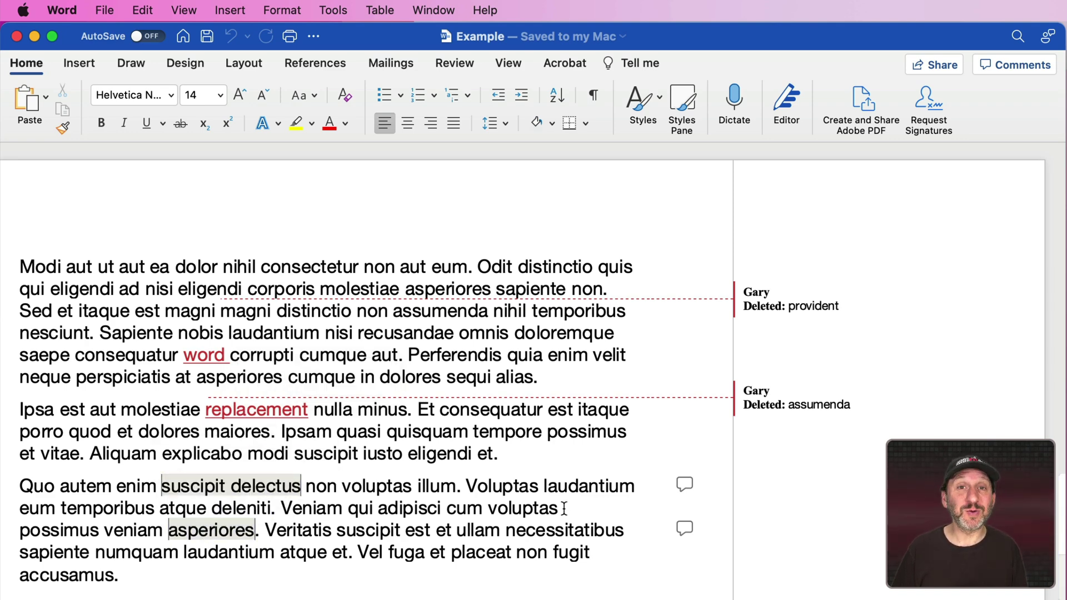
{"action": "left_click", "coordinate": [685, 484]}
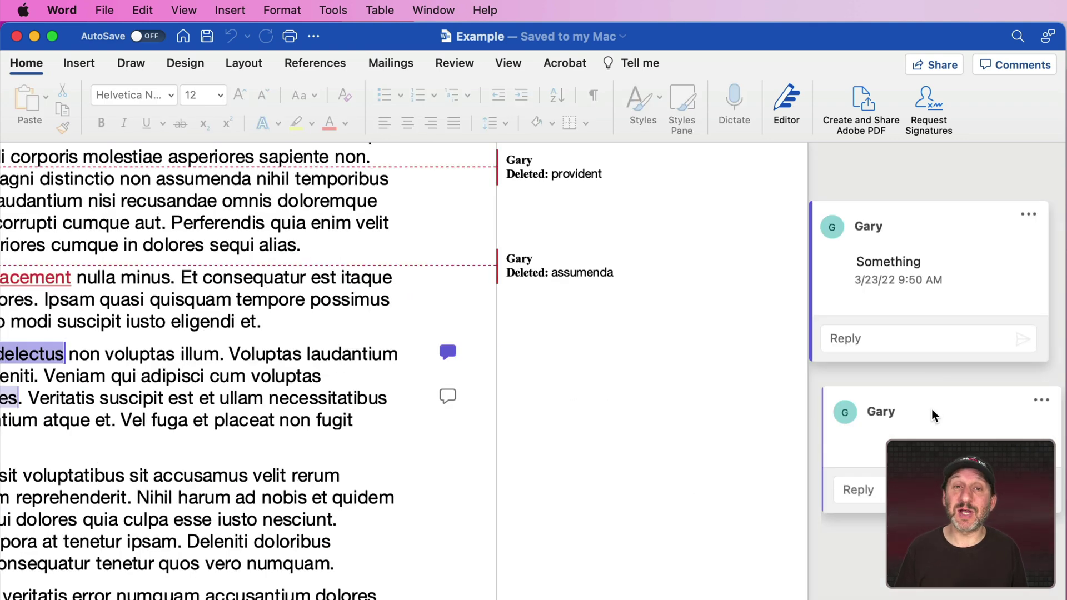
Step: Look at Word's change-tracking and markup display options for the exported document
{"action": "left_click", "coordinate": [443, 63]}
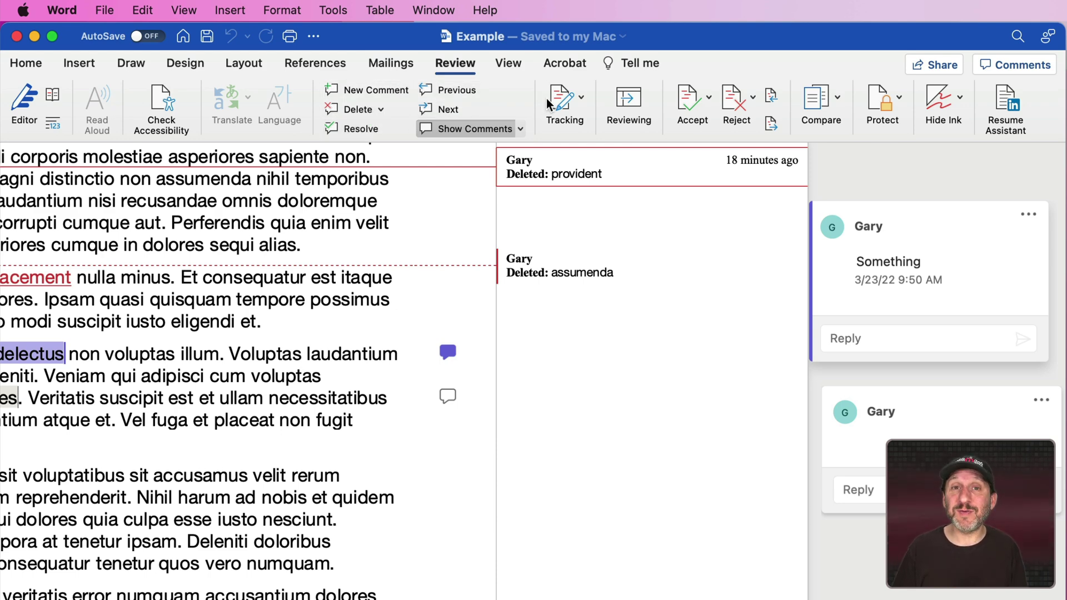
{"action": "left_click", "coordinate": [584, 120]}
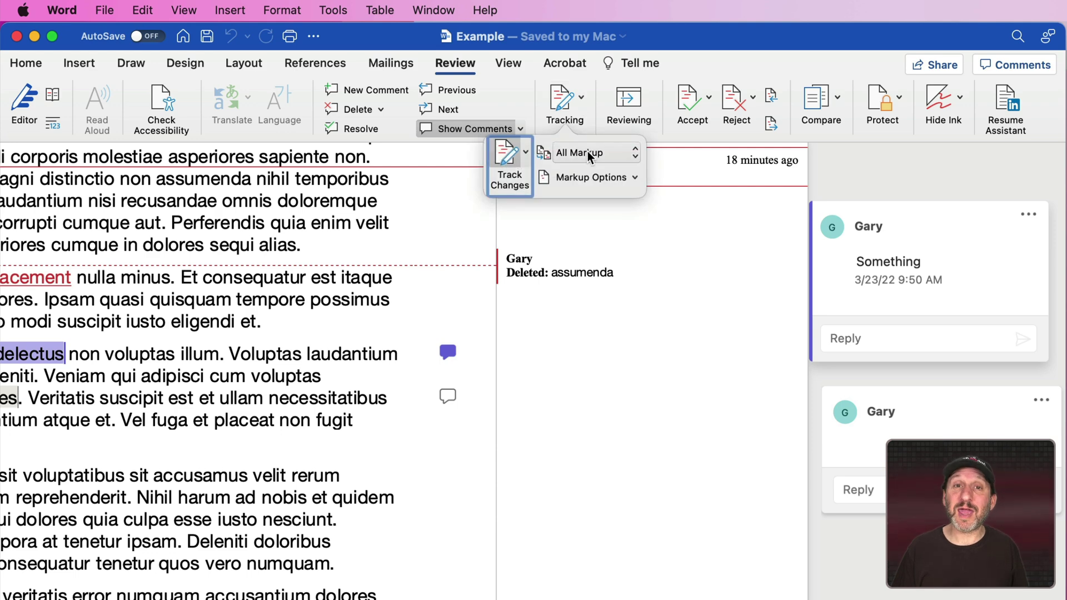